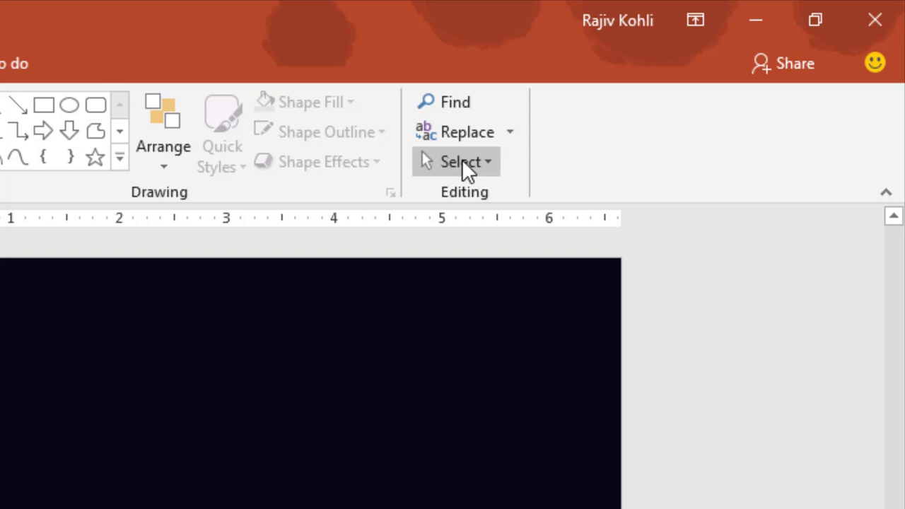
- Open the Selection pane and look through the list of objects on the slide
{"action": "left_click", "coordinate": [461, 162]}
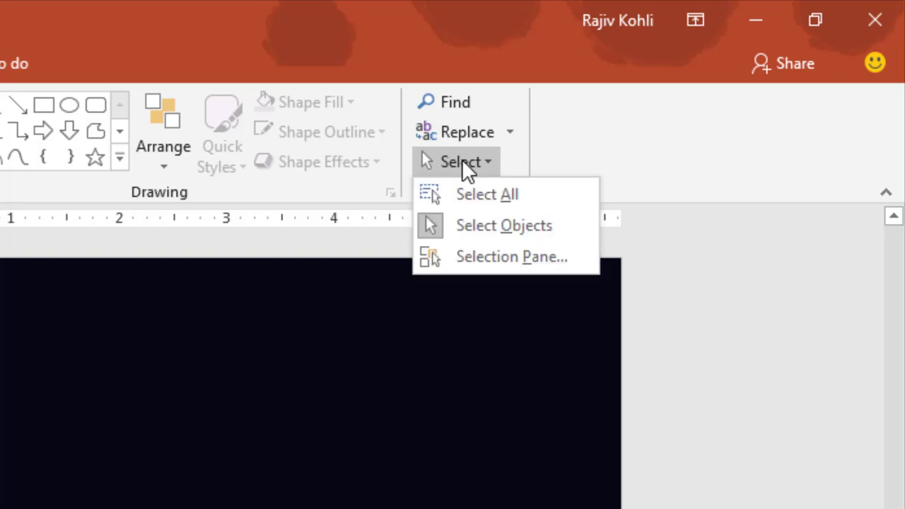
{"action": "left_click", "coordinate": [470, 257]}
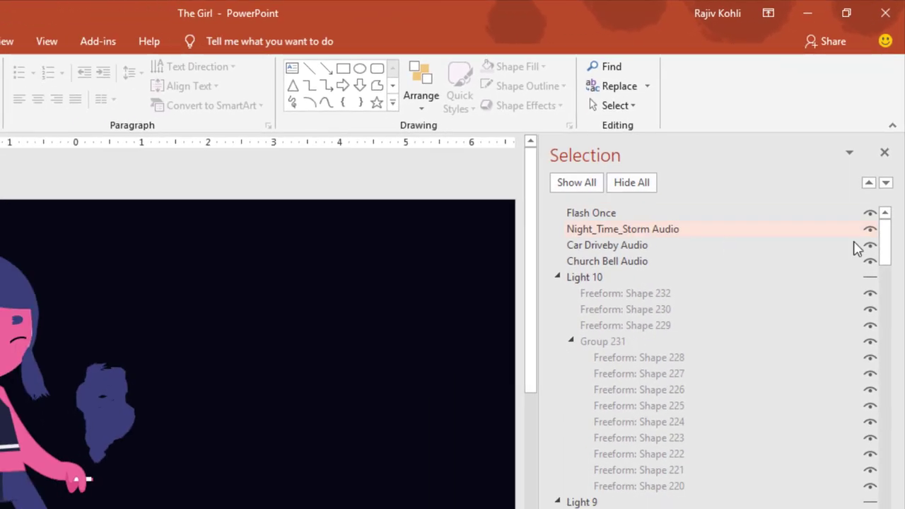
{"action": "mouse_move", "coordinate": [889, 229]}
{"action": "left_mouse_down"}
{"action": "mouse_move", "coordinate": [885, 508]}
{"action": "mouse_move", "coordinate": [884, 282]}
{"action": "mouse_move", "coordinate": [895, 230]}
{"action": "left_mouse_up"}
{"action": "scroll", "coordinate": [715, 353], "scroll_direction": "down", "scroll_amount": 10}
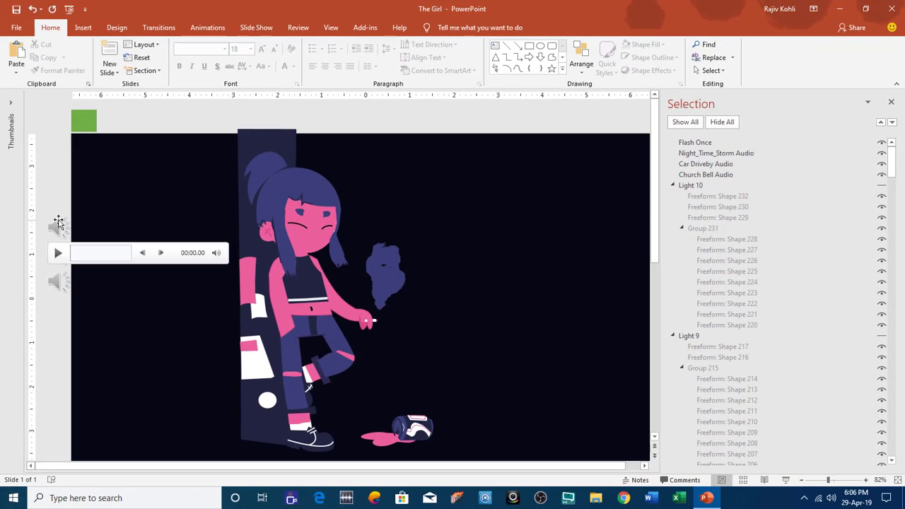
- Inspect the audio objects beside the slide and preview the animation as a slide show
{"action": "mouse_move", "coordinate": [57, 293]}
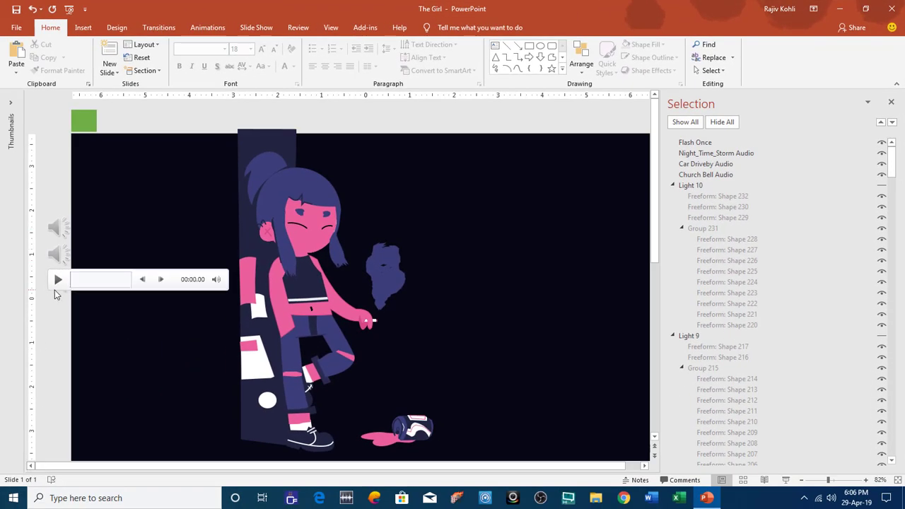
{"action": "left_click", "coordinate": [786, 481]}
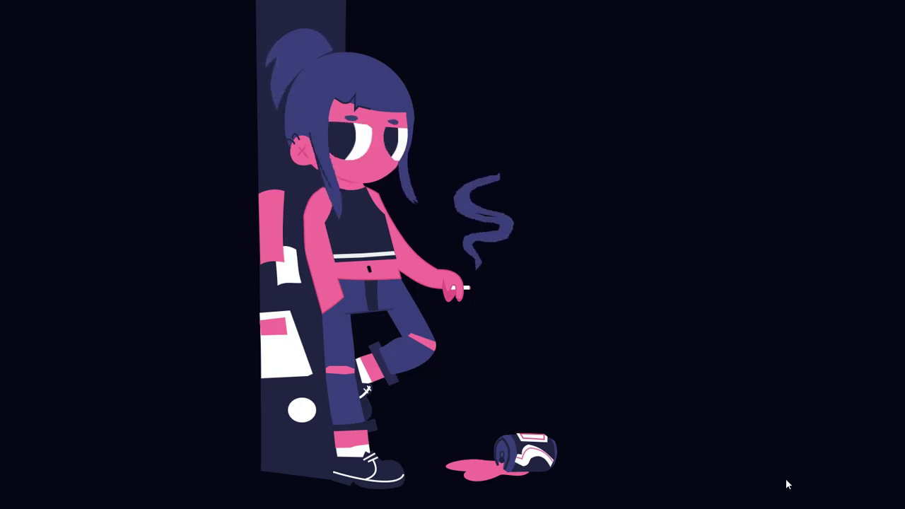
{"action": "key", "text": "Escape"}
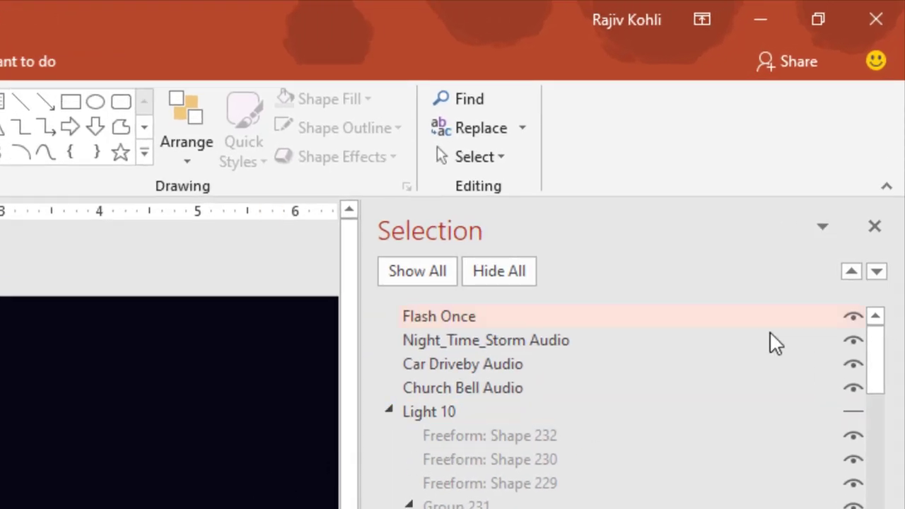
- Hide the Night_Time_Storm, Car Driveby and Church Bell audio objects and preview the slide show without them
{"action": "left_click", "coordinate": [853, 340]}
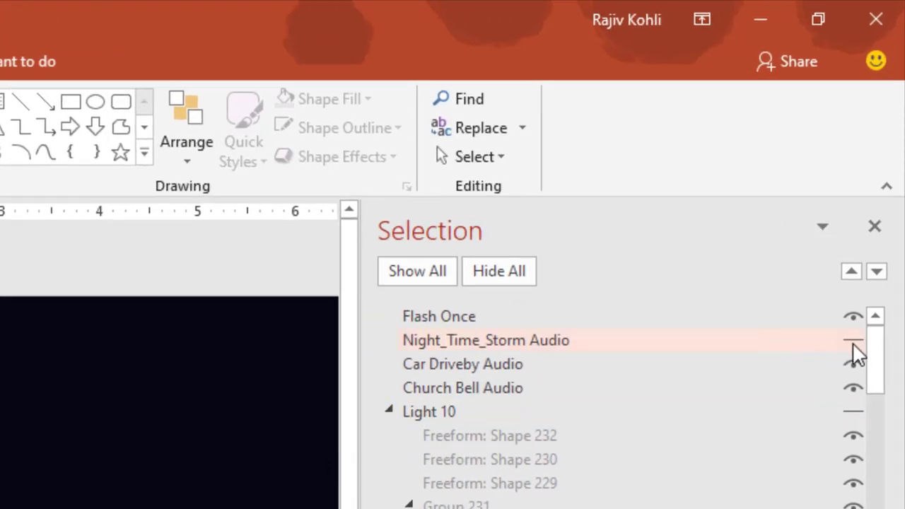
{"action": "left_click", "coordinate": [853, 364]}
{"action": "left_click", "coordinate": [853, 388]}
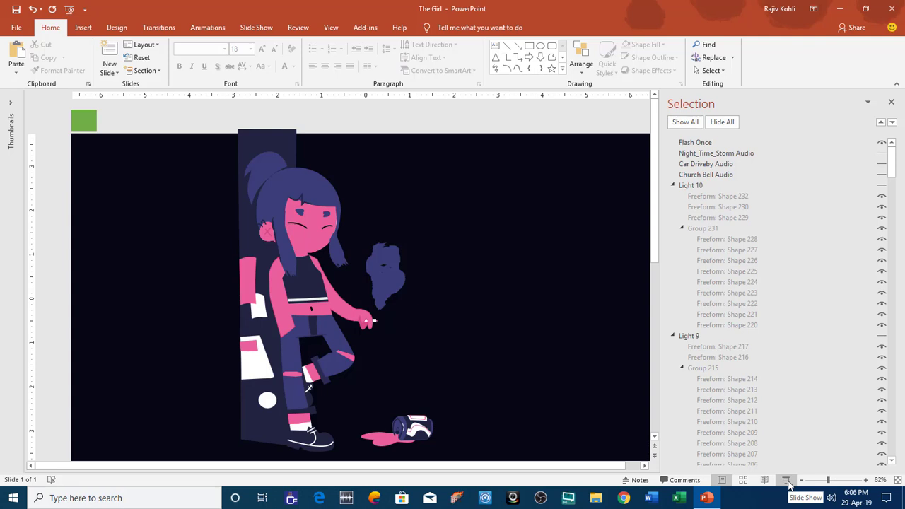
{"action": "left_click", "coordinate": [786, 480]}
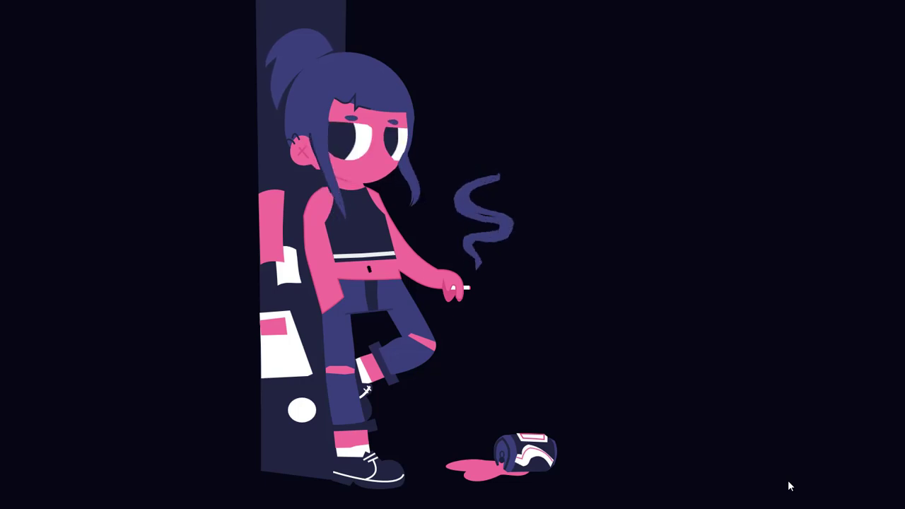
{"action": "key", "text": "Escape"}
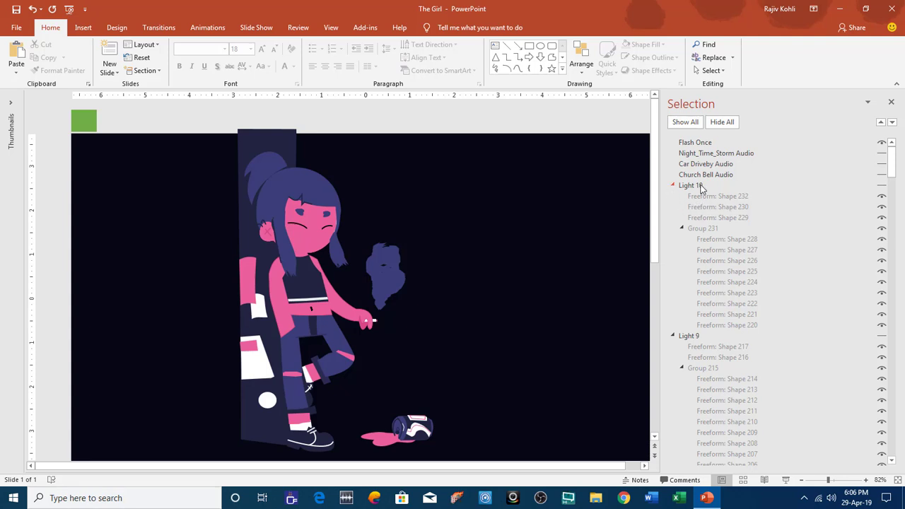
- Make Light 10, Light 9 and Light 8 visible and collapse their groups in the object list
{"action": "left_click", "coordinate": [882, 185]}
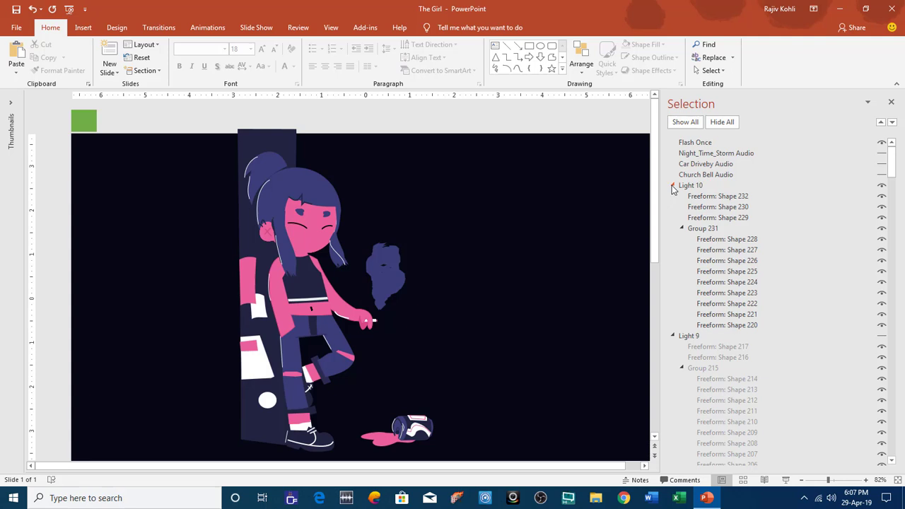
{"action": "left_click", "coordinate": [672, 185]}
{"action": "left_click", "coordinate": [882, 197]}
{"action": "left_click", "coordinate": [672, 196]}
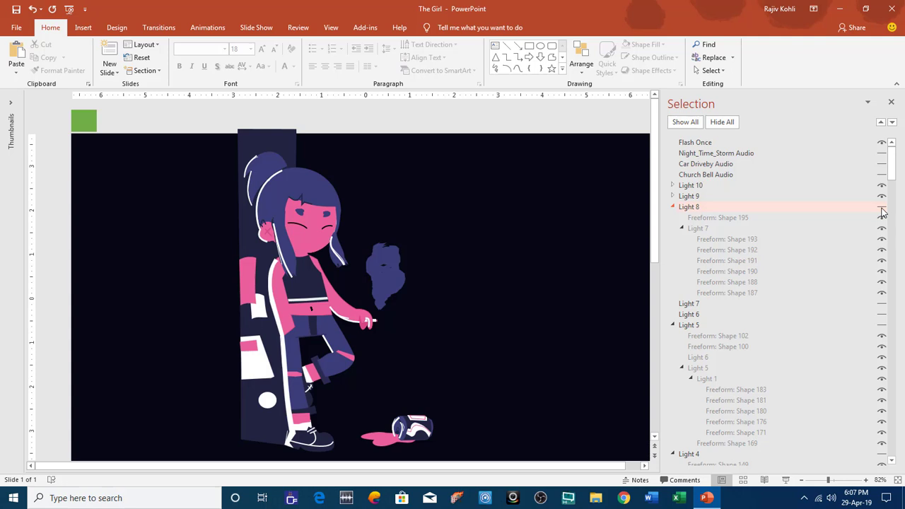
{"action": "left_click", "coordinate": [881, 207]}
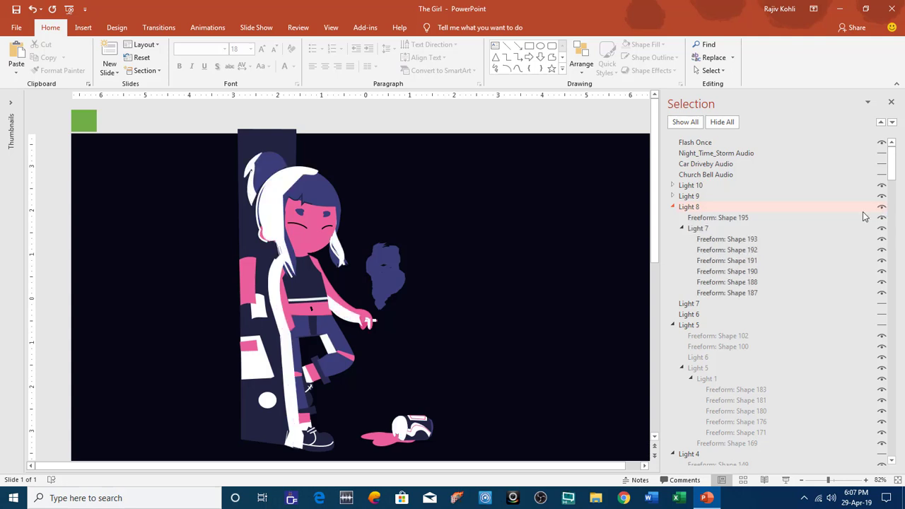
{"action": "left_click", "coordinate": [673, 207]}
- Make Light 7 through Light 2 visible and collapse the Light 5 to Light 1 groups in the object list
{"action": "left_click", "coordinate": [882, 218]}
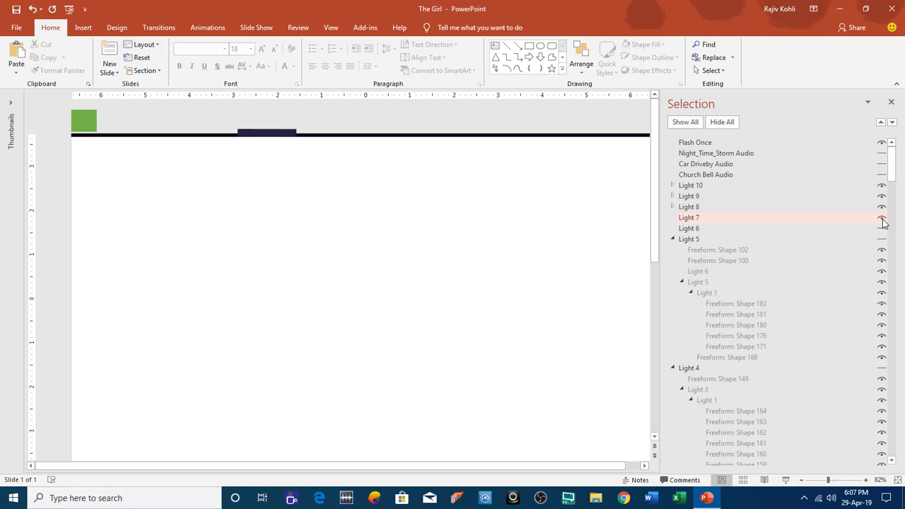
{"action": "left_click", "coordinate": [882, 229]}
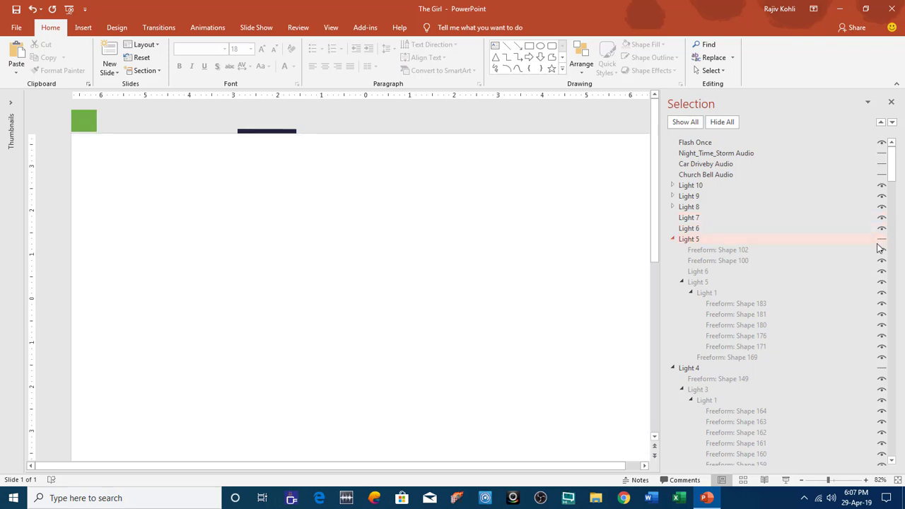
{"action": "left_click", "coordinate": [882, 243]}
{"action": "left_click", "coordinate": [672, 239]}
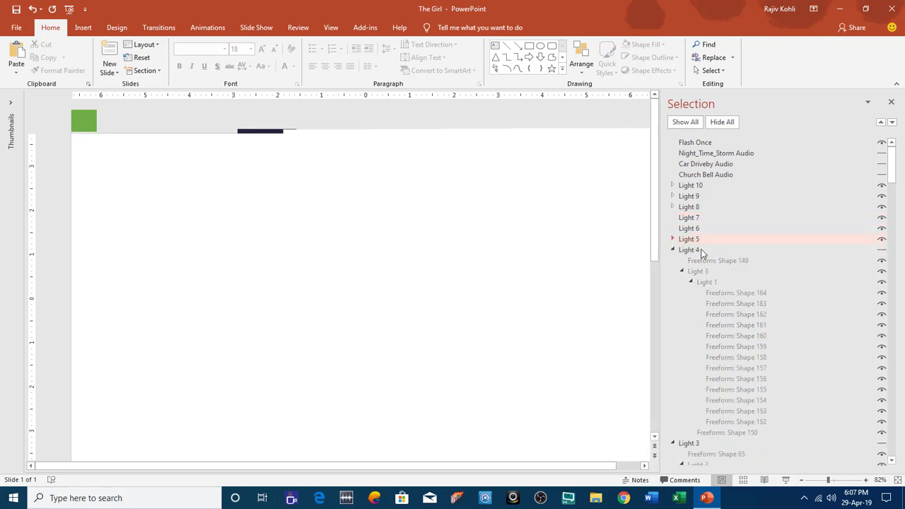
{"action": "left_click", "coordinate": [882, 249]}
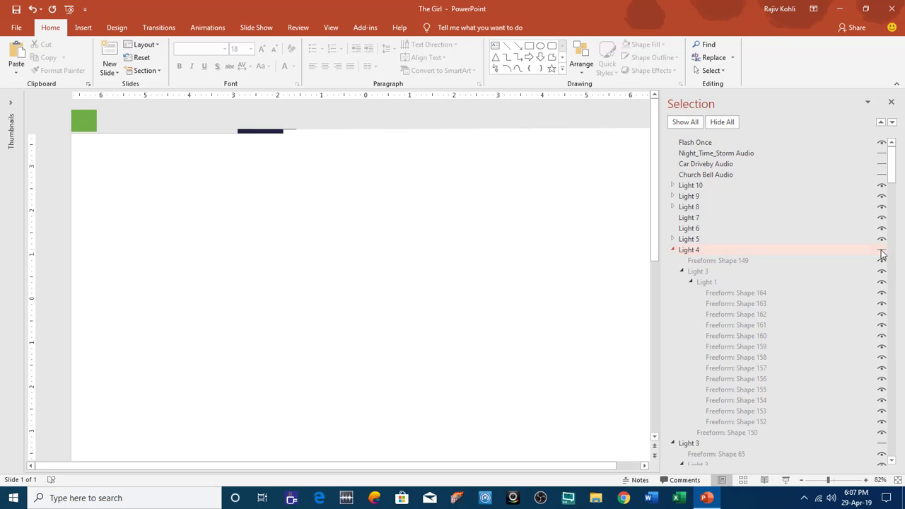
{"action": "left_click", "coordinate": [673, 250]}
{"action": "left_click", "coordinate": [674, 260]}
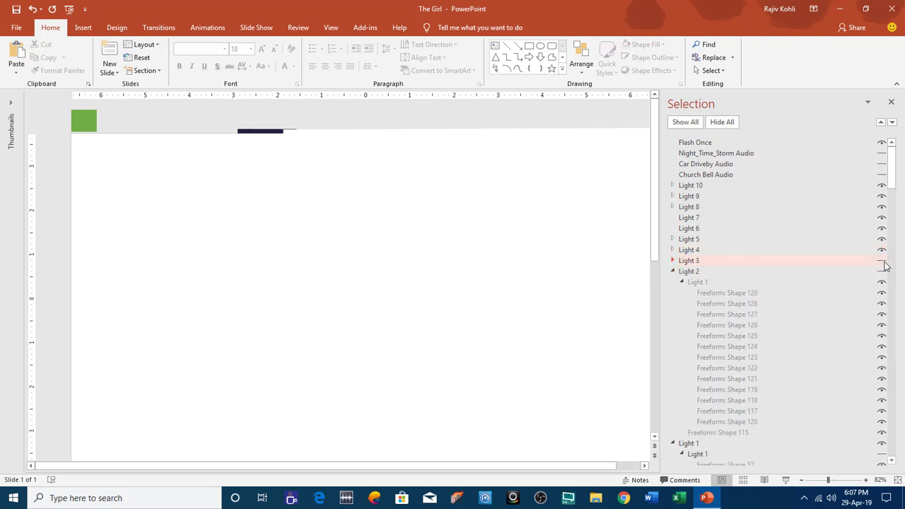
{"action": "left_click", "coordinate": [881, 272]}
{"action": "left_click", "coordinate": [673, 271]}
{"action": "left_click", "coordinate": [672, 283]}
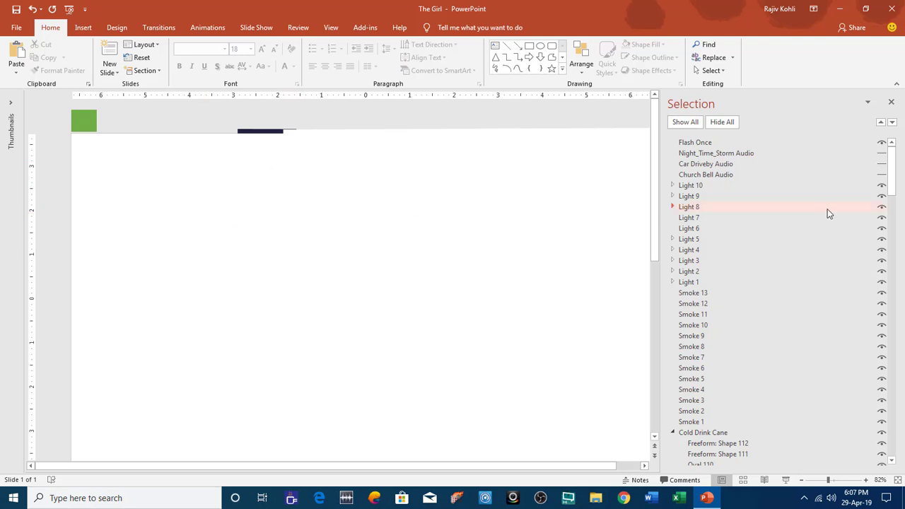
- Hide all the lightning objects from Light 1 up to Light 10
{"action": "left_click", "coordinate": [882, 282]}
{"action": "left_click", "coordinate": [882, 250]}
{"action": "left_click", "coordinate": [882, 239]}
{"action": "left_click", "coordinate": [882, 229]}
{"action": "left_click", "coordinate": [882, 218]}
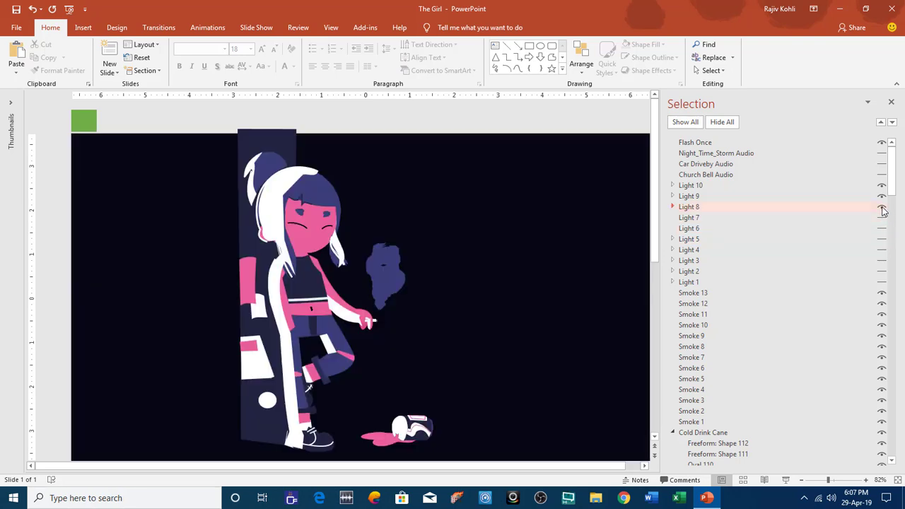
{"action": "left_click", "coordinate": [882, 207]}
{"action": "left_click", "coordinate": [882, 195]}
{"action": "left_click", "coordinate": [882, 186]}
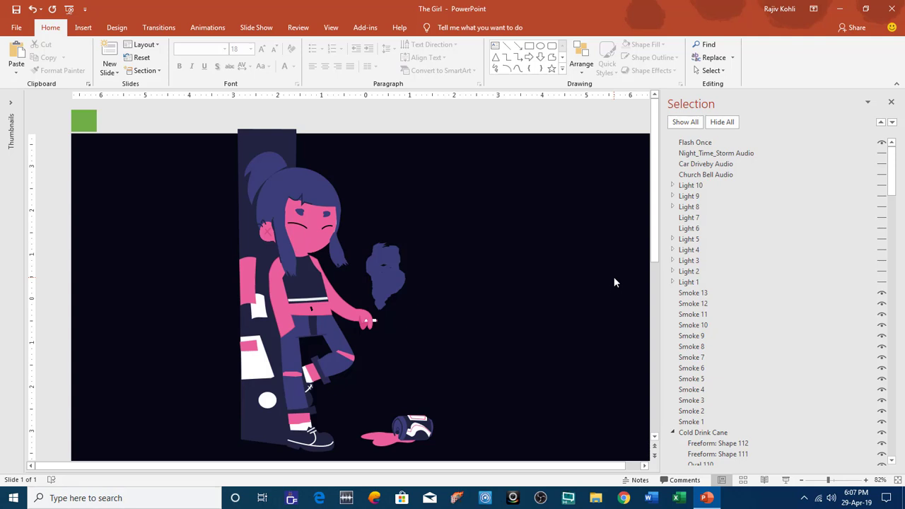
- Open the Animation Pane and look through the list of animated objects
{"action": "left_click", "coordinate": [208, 27]}
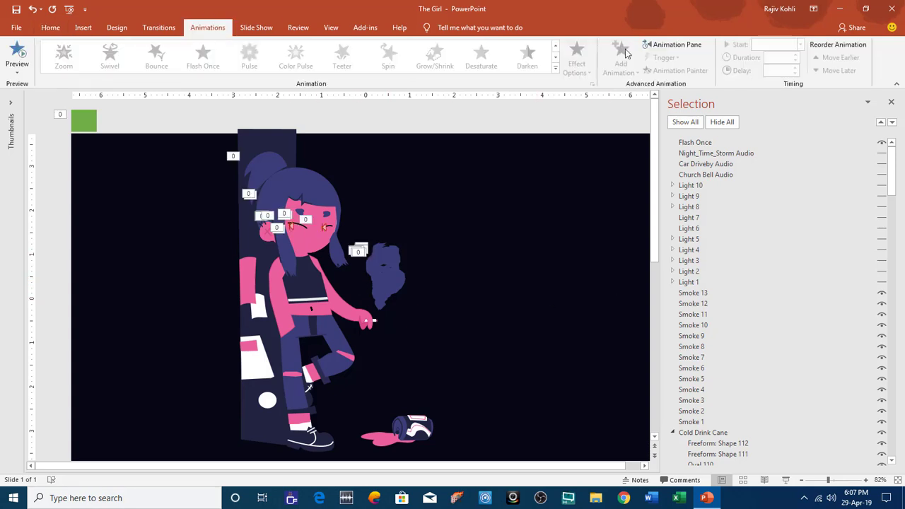
{"action": "left_click", "coordinate": [654, 44]}
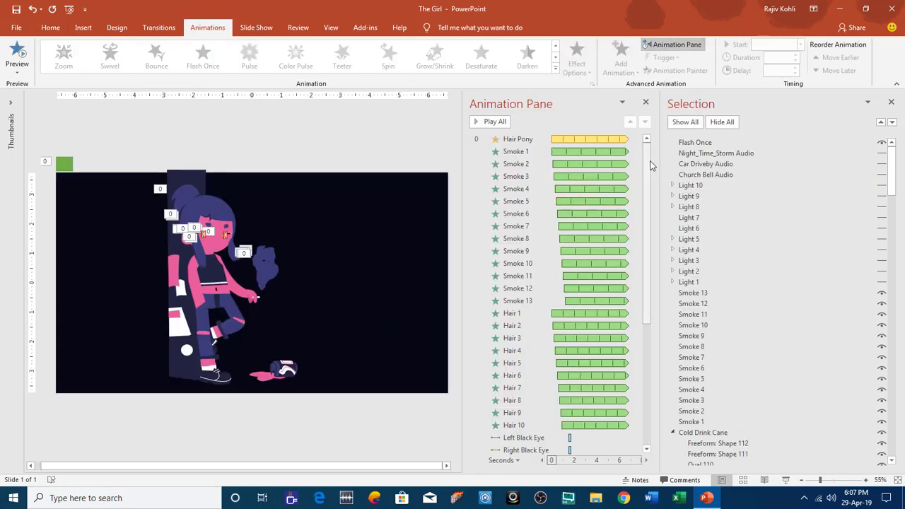
{"action": "mouse_move", "coordinate": [647, 162]}
{"action": "left_mouse_down"}
{"action": "mouse_move", "coordinate": [647, 287]}
{"action": "mouse_move", "coordinate": [645, 146]}
{"action": "left_mouse_up"}
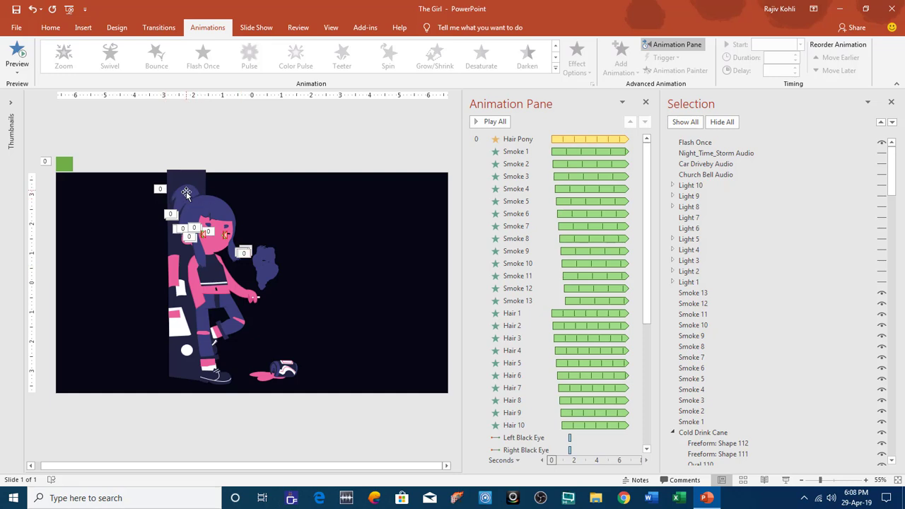
- Select the girl's ponytail and examine its Grow/Shrink effect options and the emphasis effects that can be added
{"action": "left_click", "coordinate": [188, 191]}
{"action": "scroll", "coordinate": [187, 191], "scroll_direction": "up", "scroll_amount": 5}
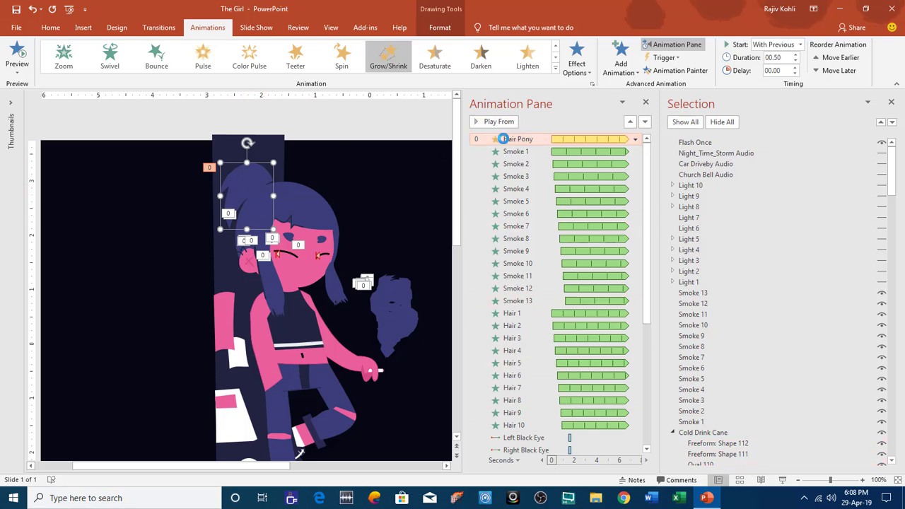
{"action": "double_click", "coordinate": [503, 138]}
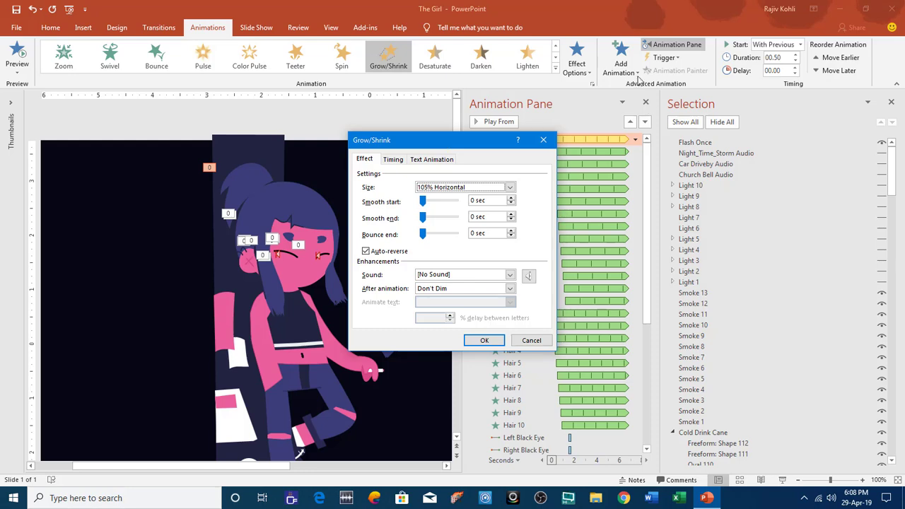
{"action": "key", "text": "Escape"}
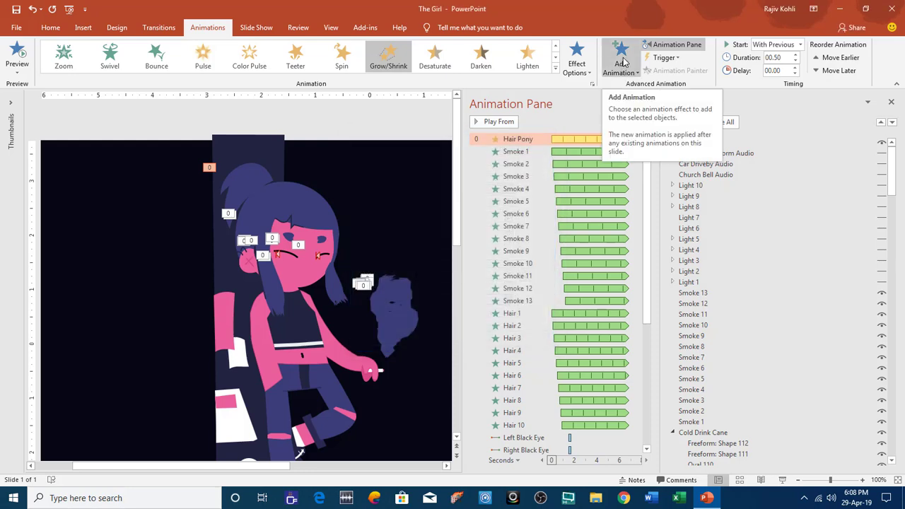
{"action": "left_click", "coordinate": [621, 57]}
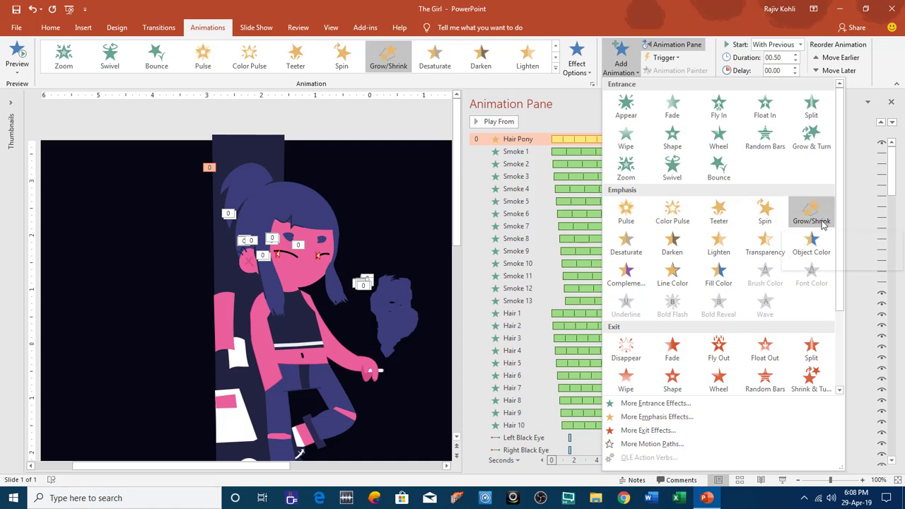
{"action": "left_click", "coordinate": [760, 71]}
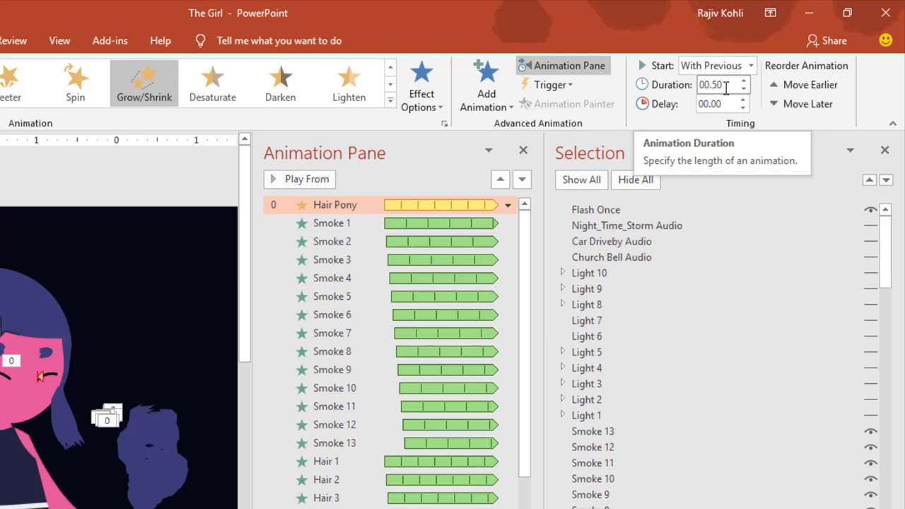
- Review the effect and timing settings of the Hair Pony Grow/Shrink animation, including its duration and repeat options
{"action": "double_click", "coordinate": [355, 205]}
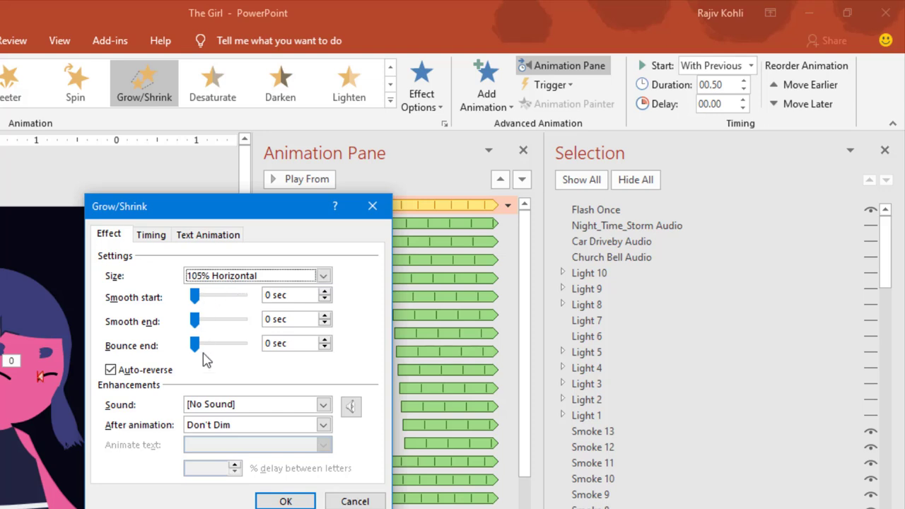
{"action": "left_click", "coordinate": [153, 238]}
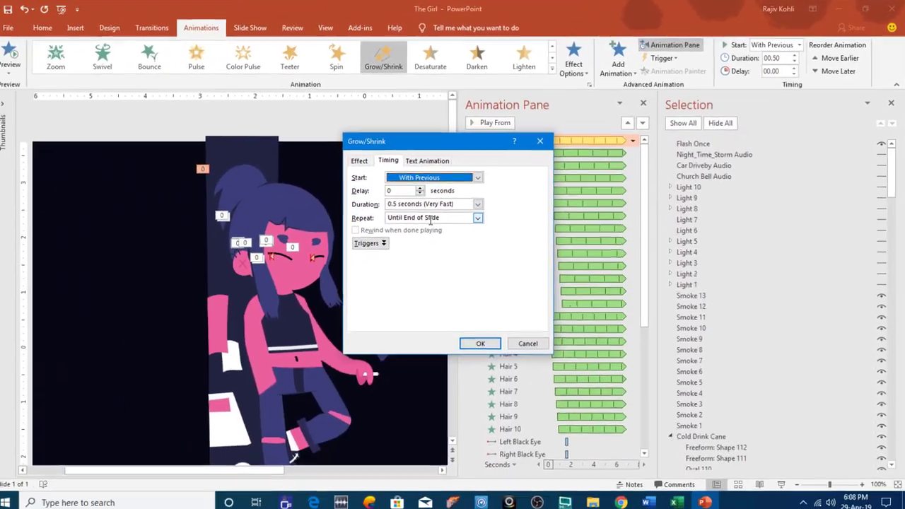
{"action": "left_click", "coordinate": [285, 502]}
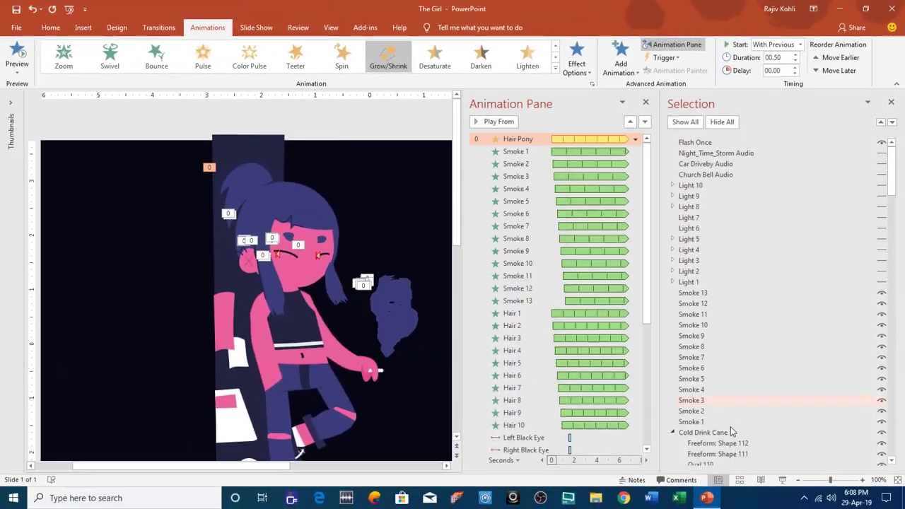
- Preview the ponytail animation in the slide show and make all hidden objects on the slide visible again
{"action": "left_click", "coordinate": [779, 479]}
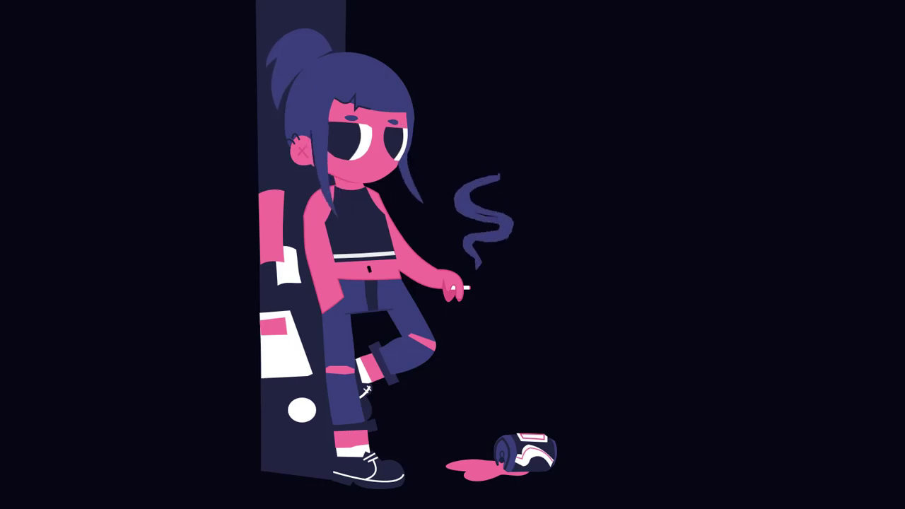
{"action": "key", "text": "Escape"}
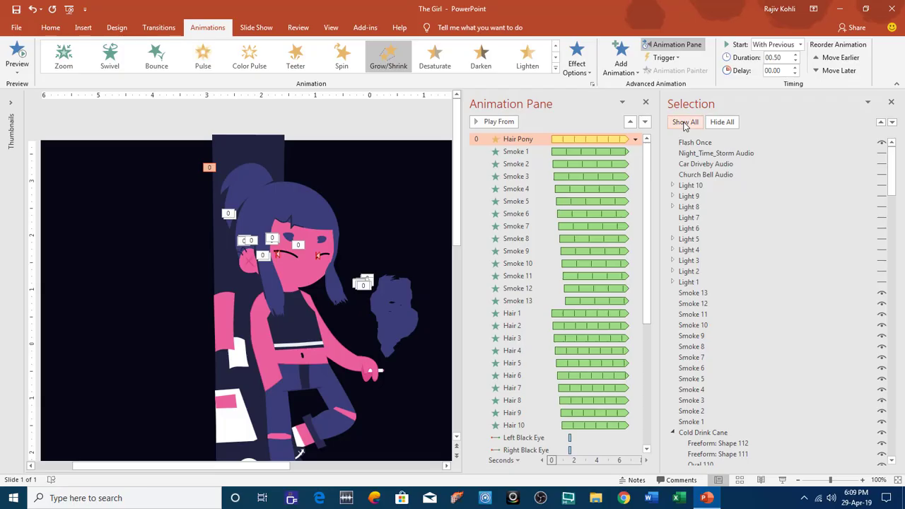
{"action": "left_click", "coordinate": [684, 123]}
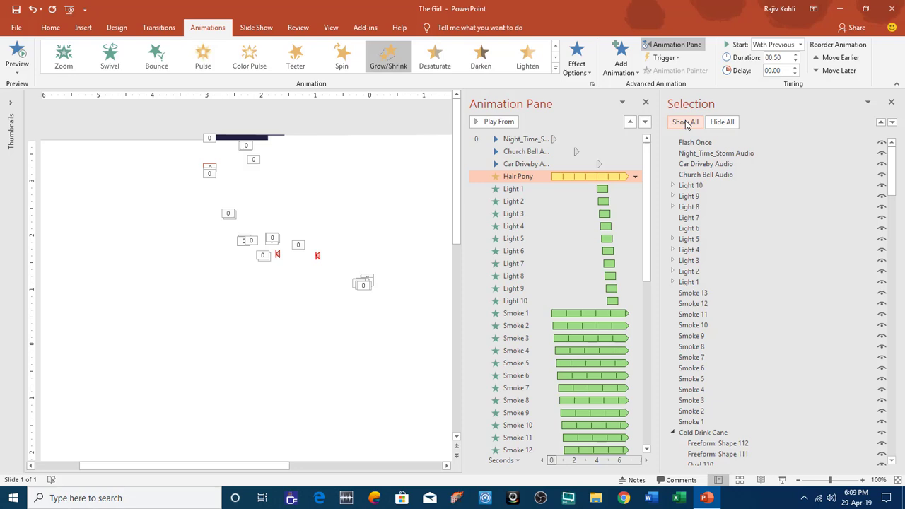
- Play the slide show to watch the girl, smoke and lightning animations, and return to editing
{"action": "left_click", "coordinate": [783, 480]}
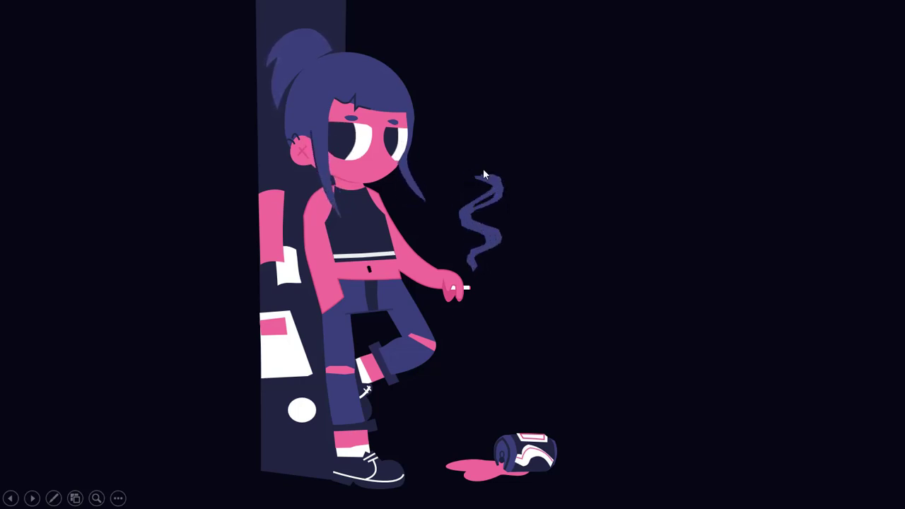
{"action": "left_click", "coordinate": [485, 179]}
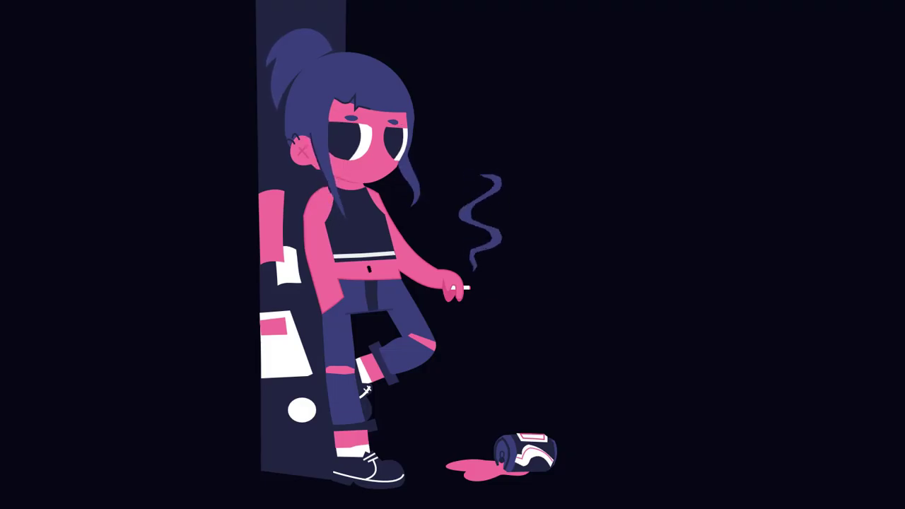
{"action": "key", "text": "Escape"}
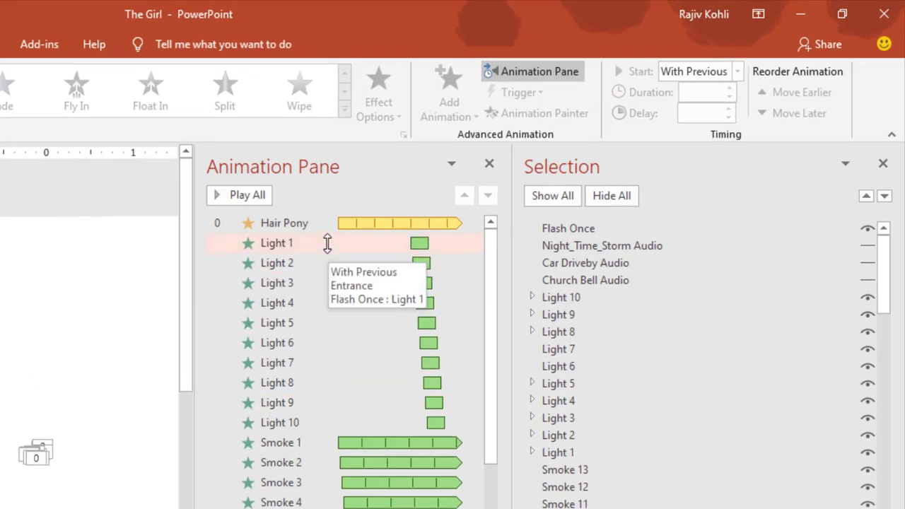
- Check the duration and delay of the Light 1, Light 2, Light 3 and Light 4 animations
{"action": "left_click", "coordinate": [327, 244]}
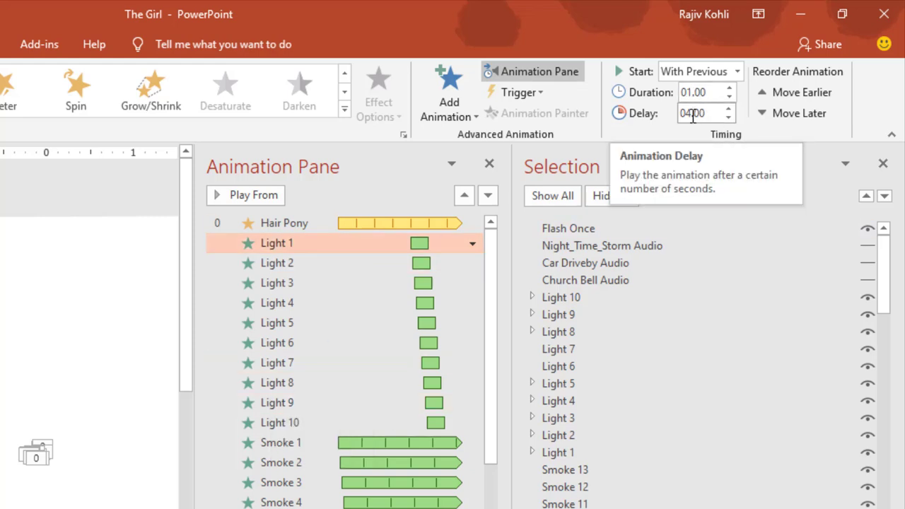
{"action": "left_click", "coordinate": [386, 260]}
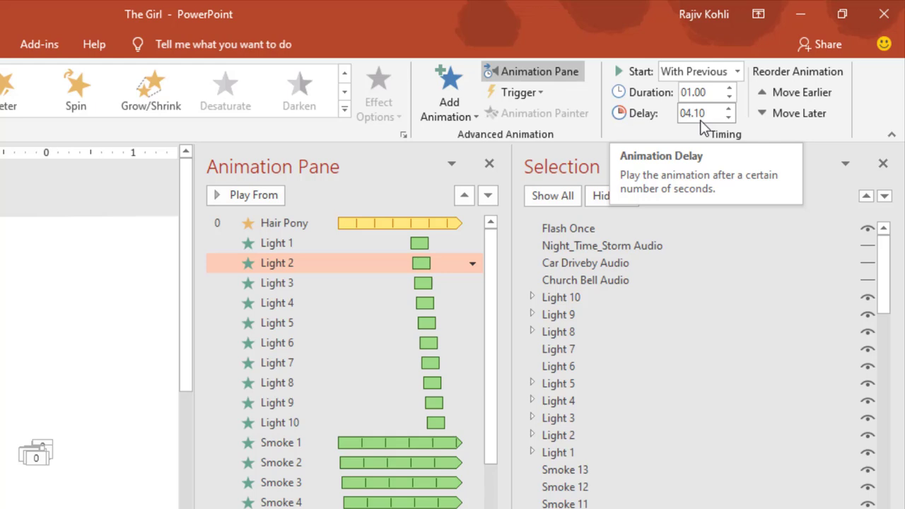
{"action": "left_click", "coordinate": [398, 283]}
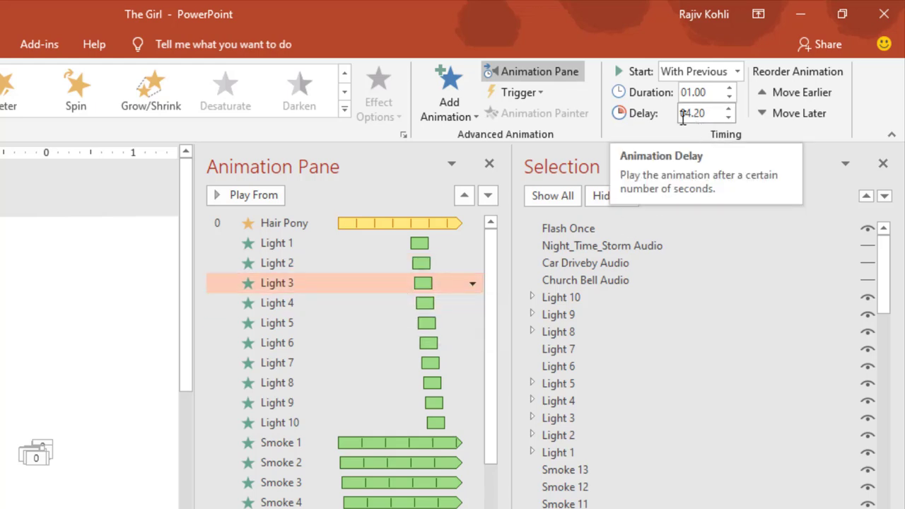
{"action": "left_click", "coordinate": [398, 304]}
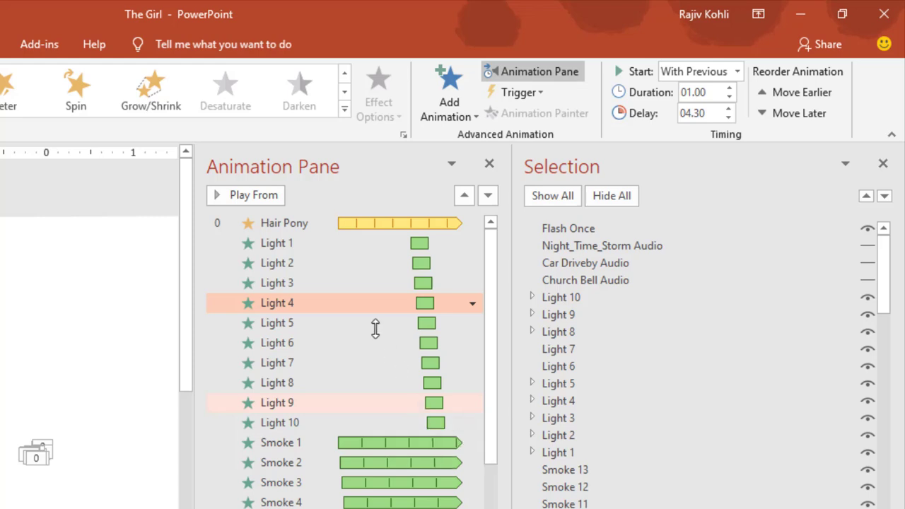
- Delete the Flash Once animations of Light 1 through Light 10
{"action": "left_click", "coordinate": [287, 243]}
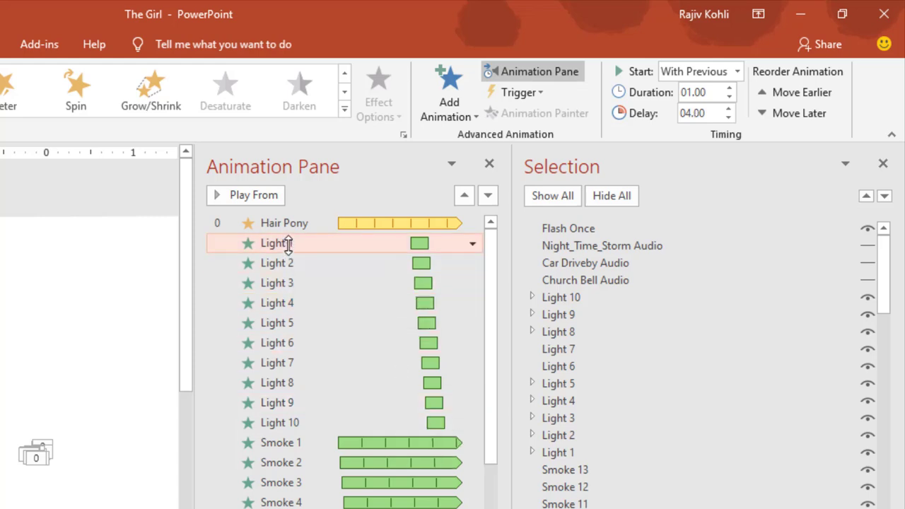
{"action": "left_click", "coordinate": [290, 422], "text": "shift"}
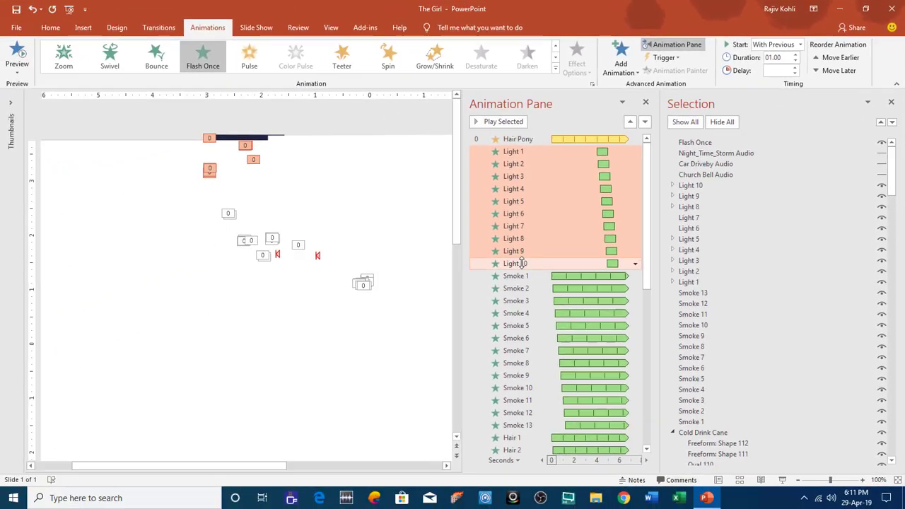
{"action": "key", "text": "Delete"}
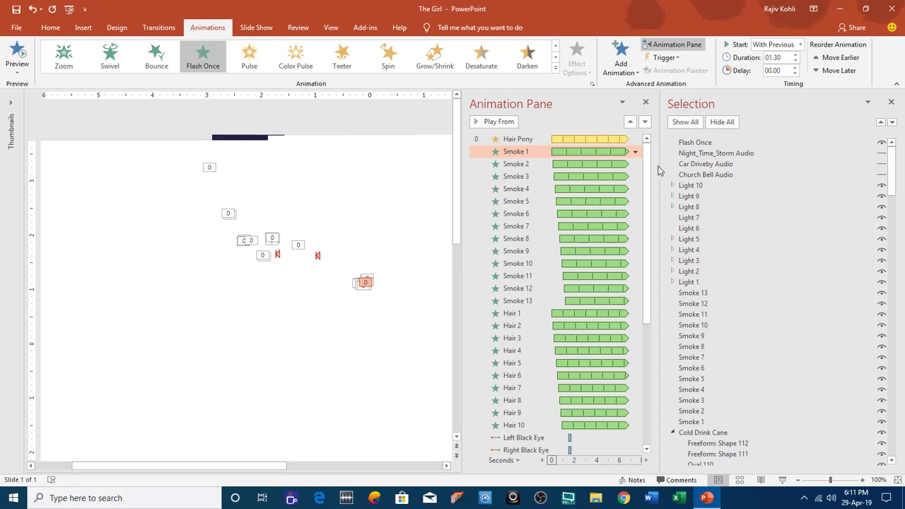
- Hide all objects on the slide except the Light 1 group and the Flash Once shape
{"action": "left_click", "coordinate": [729, 124]}
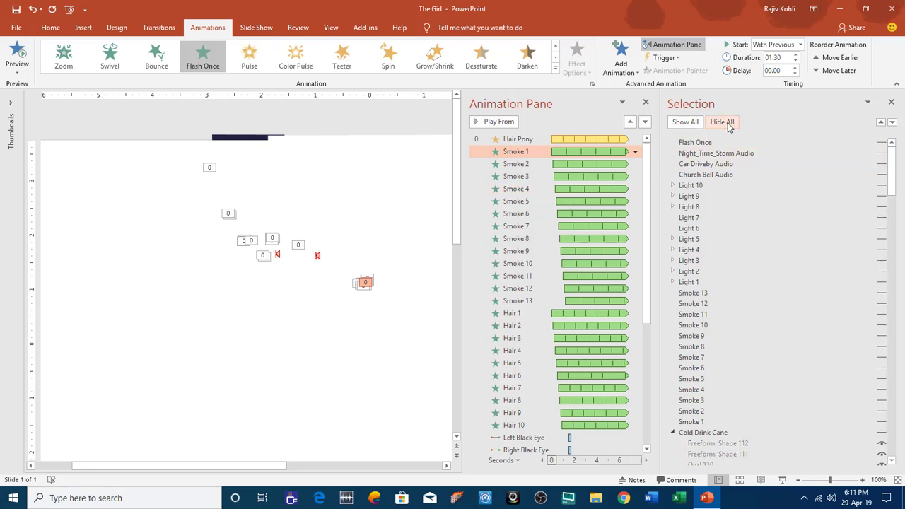
{"action": "left_click", "coordinate": [882, 283]}
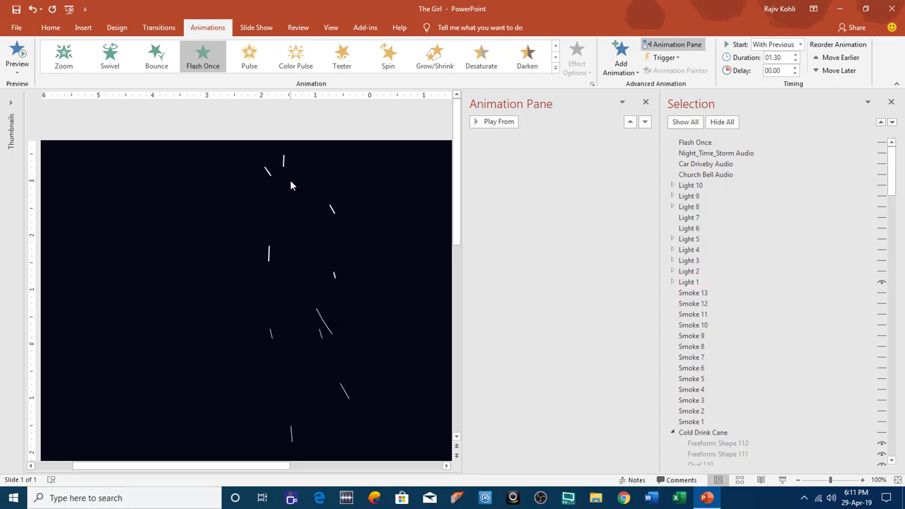
{"action": "left_click", "coordinate": [881, 144]}
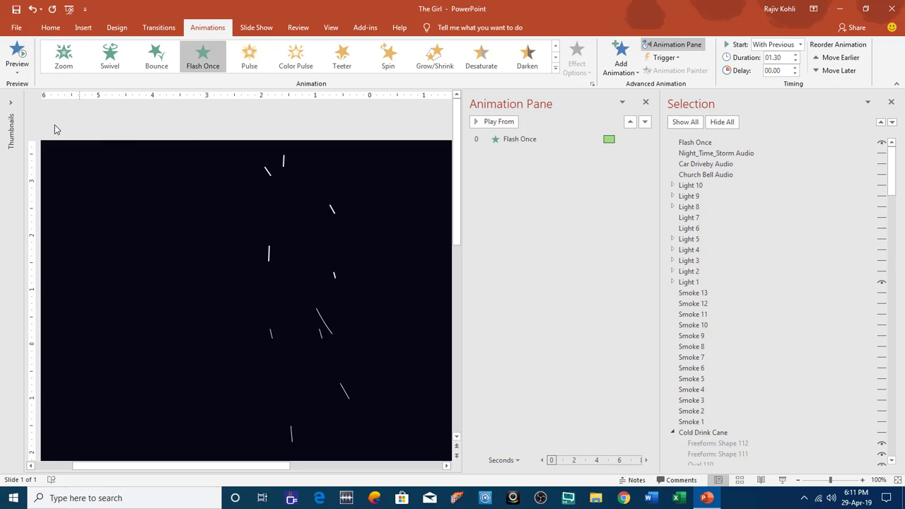
{"action": "scroll", "coordinate": [69, 144], "scroll_direction": "down", "scroll_amount": 5}
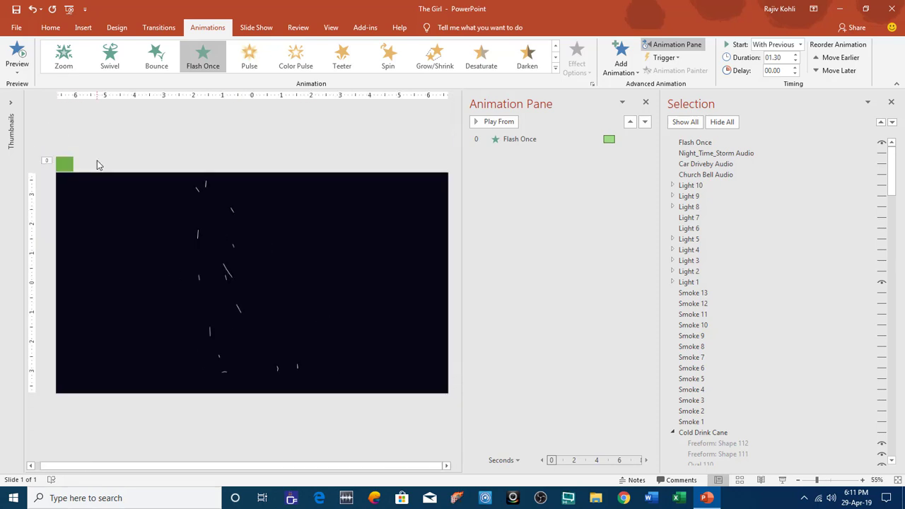
- Copy the Flash Once shape's animation to the Light 1 group with Animation Painter, hiding the Flash Once shape
{"action": "left_click", "coordinate": [68, 177]}
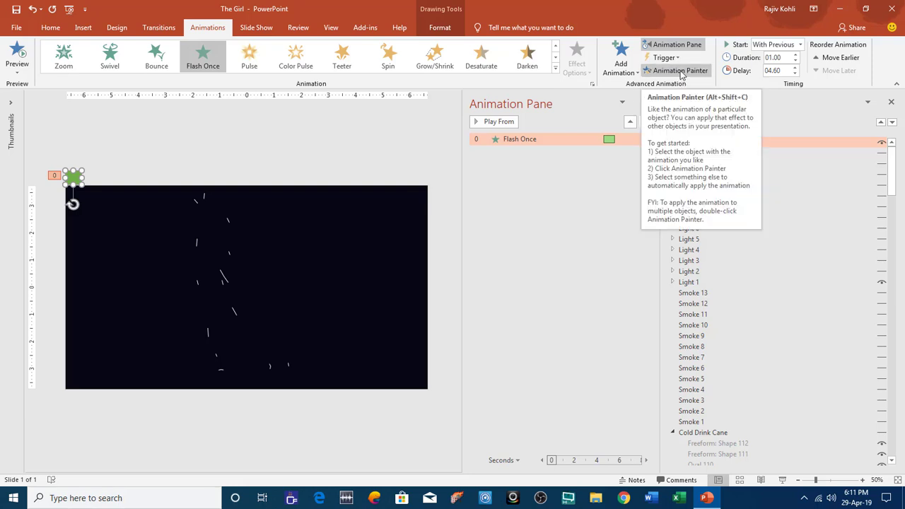
{"action": "left_click", "coordinate": [680, 72]}
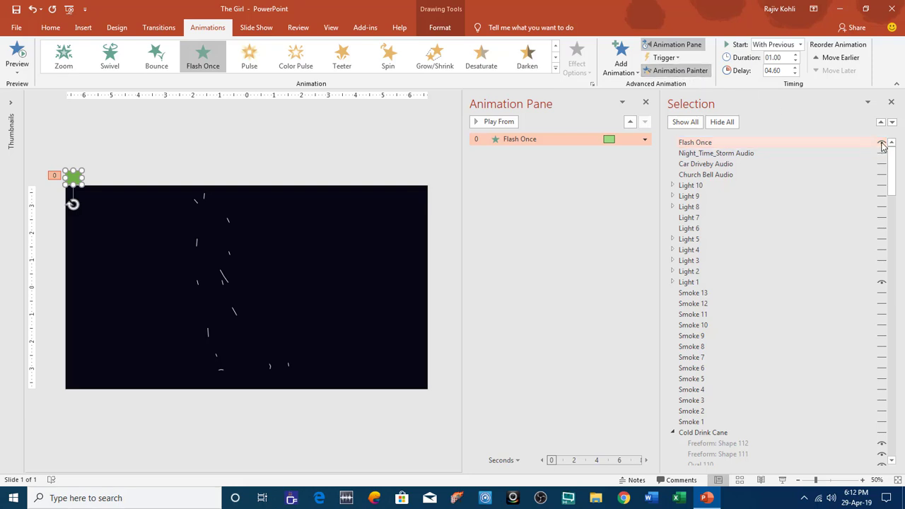
{"action": "left_click", "coordinate": [881, 144]}
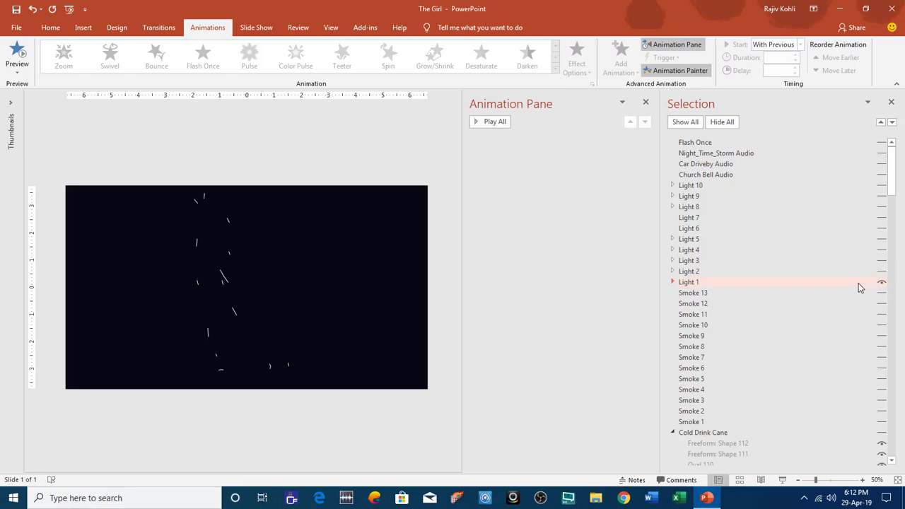
{"action": "left_click", "coordinate": [224, 280]}
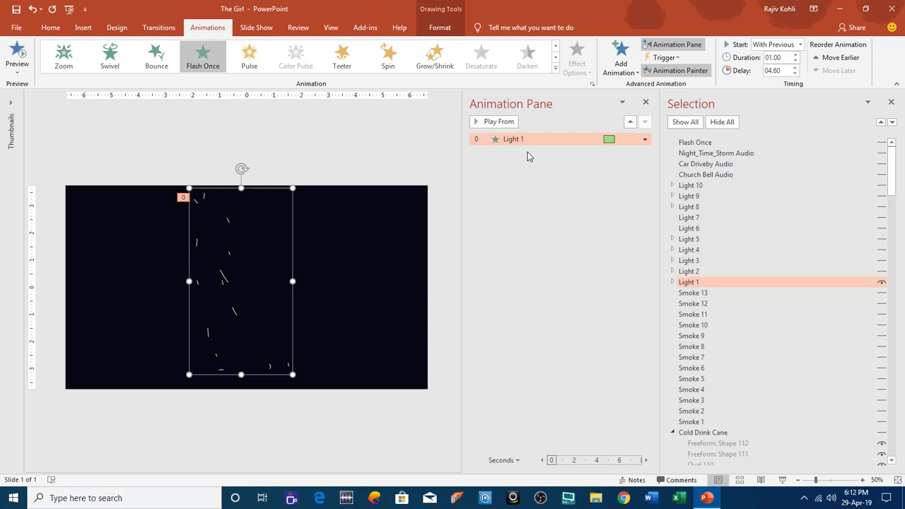
{"action": "left_click", "coordinate": [18, 74]}
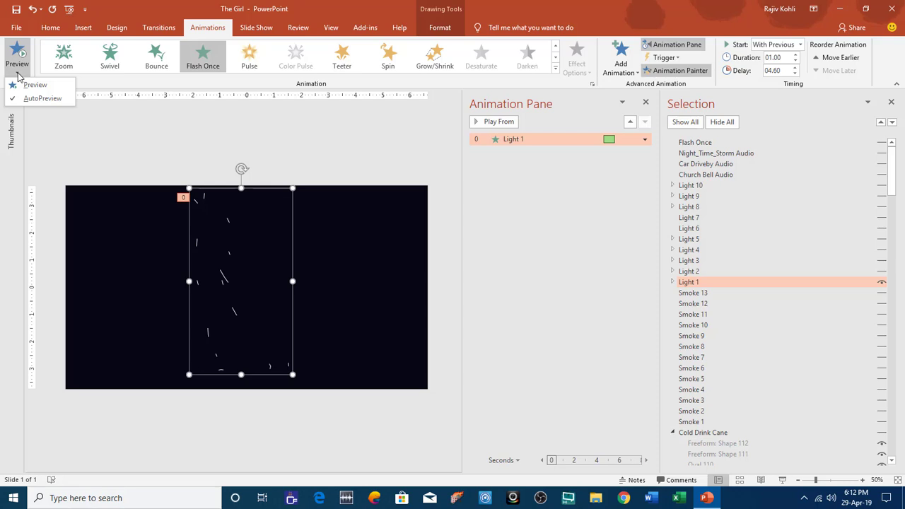
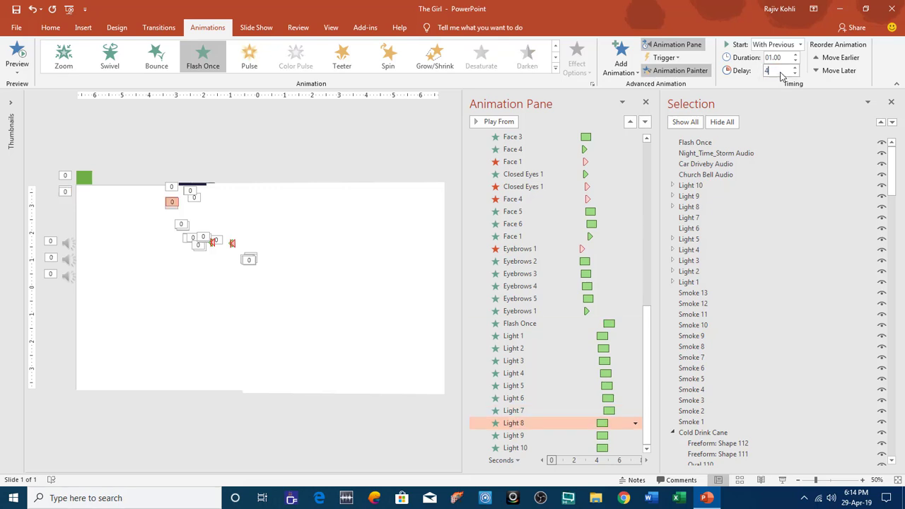
- Stagger the delays of Light 8 and Light 9 following Light 7, and set Light 10's delay to 4.9 seconds
{"action": "left_click", "coordinate": [795, 67]}
{"action": "left_click", "coordinate": [513, 436]}
{"action": "left_click", "coordinate": [794, 67]}
{"action": "left_click", "coordinate": [541, 448]}
{"action": "type", "text": "4.9"}
{"action": "key", "text": "Return"}
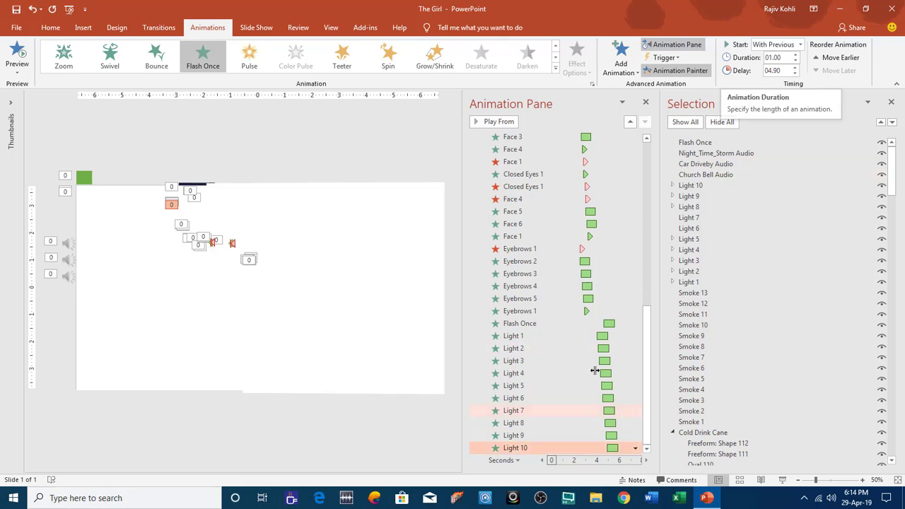
- Hide the Night_Time_Storm and Church Bell audio objects and preview the lightning in the slide show
{"action": "left_click", "coordinate": [548, 337]}
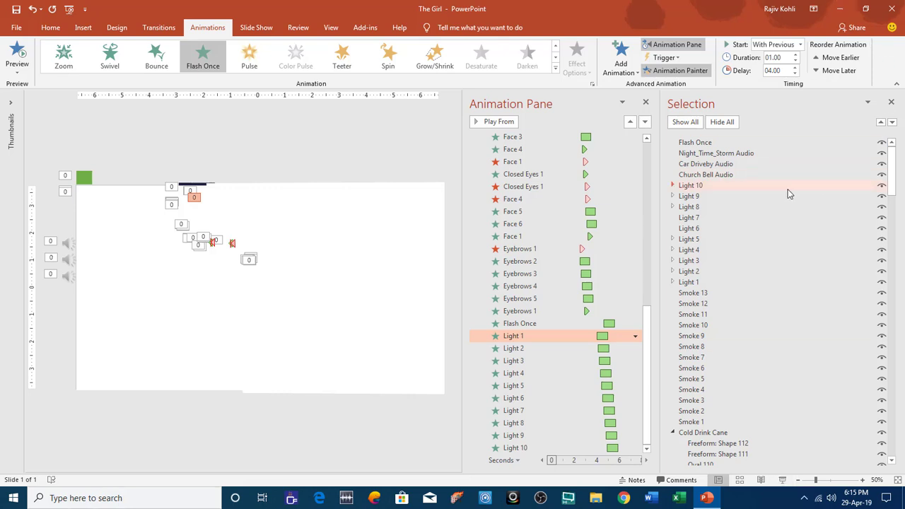
{"action": "left_click", "coordinate": [883, 155]}
{"action": "left_click", "coordinate": [881, 176]}
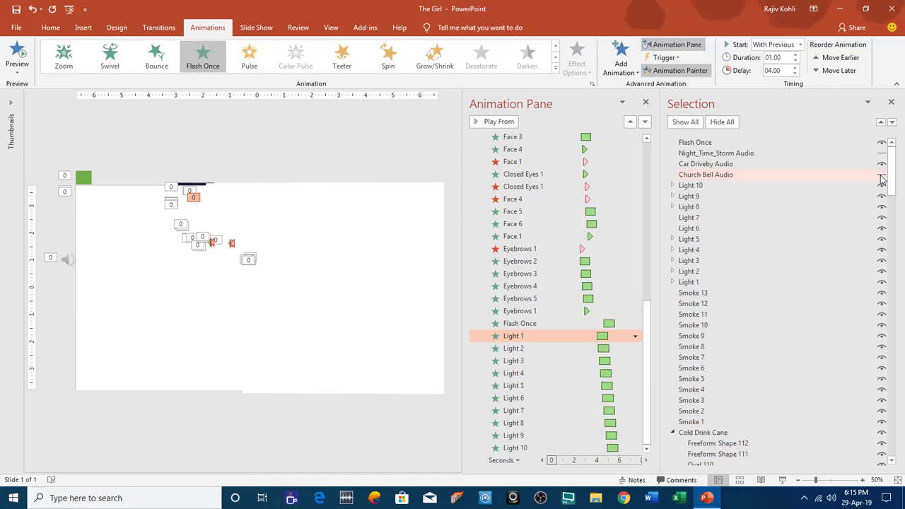
{"action": "left_click", "coordinate": [785, 483]}
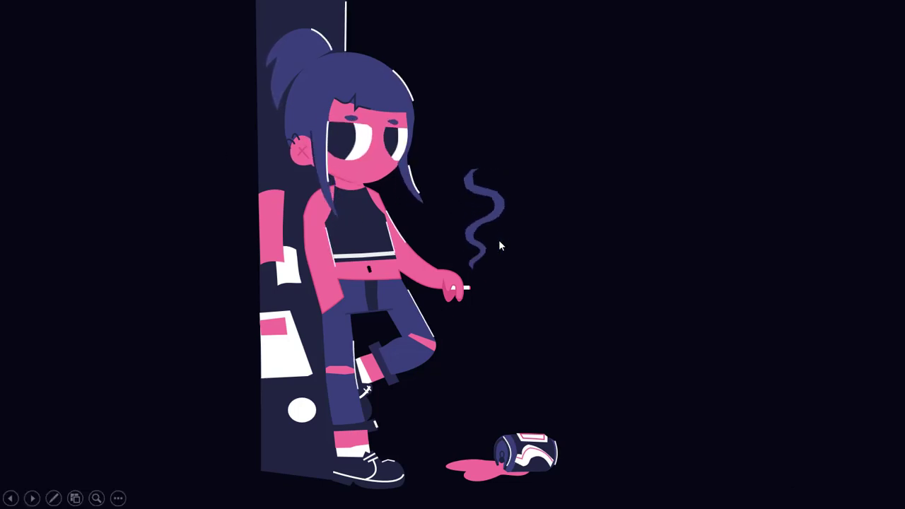
{"action": "key", "text": "Escape"}
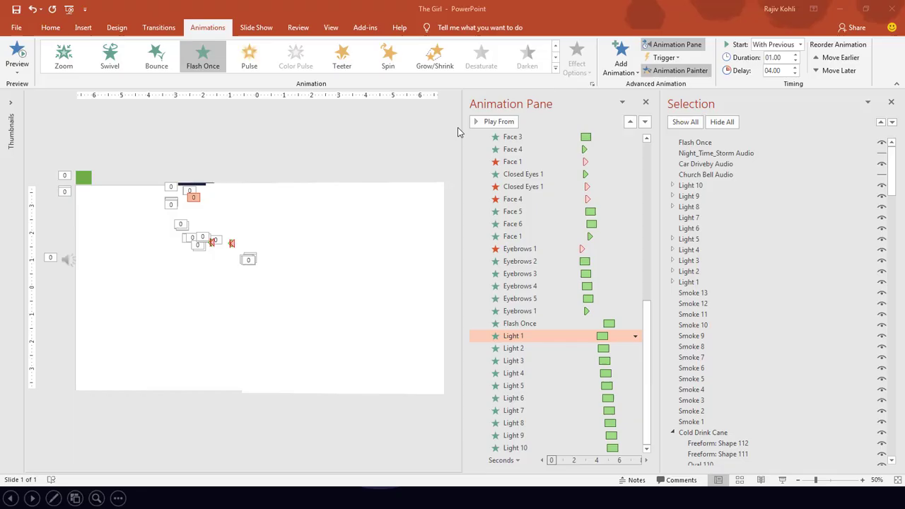
- Show all objects on the slide, and hide Light 10 through Light 1
{"action": "left_click", "coordinate": [689, 124]}
{"action": "left_click_drag", "start_coordinate": [646, 333], "coordinate": [660, 162]}
{"action": "left_click", "coordinate": [524, 190]}
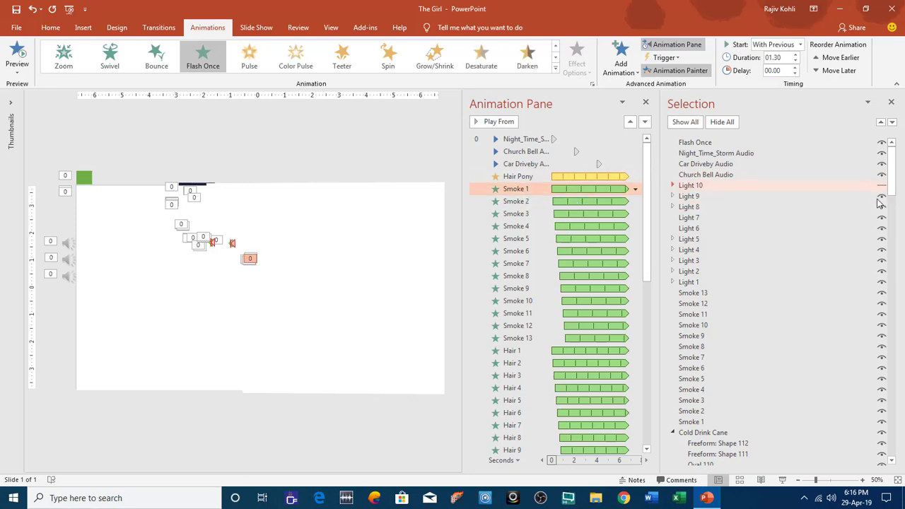
{"action": "left_click_drag", "start_coordinate": [881, 198], "coordinate": [881, 282]}
- Examine the smoke shapes up close and review the timing settings of the Smoke 1 to Smoke 13 animations
{"action": "scroll", "coordinate": [652, 187], "scroll_direction": "up", "scroll_amount": 5}
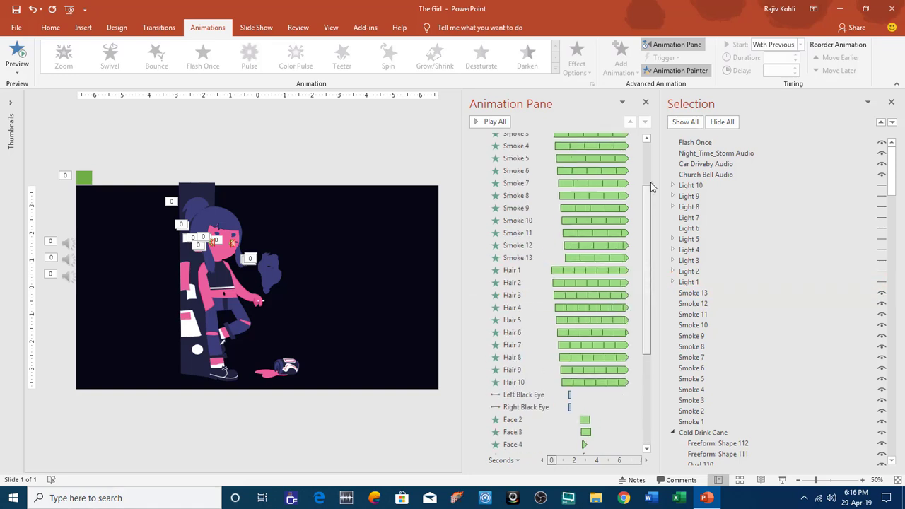
{"action": "scroll", "coordinate": [652, 187], "scroll_direction": "up", "scroll_amount": 3}
{"action": "left_click", "coordinate": [271, 268]}
{"action": "scroll", "coordinate": [179, 288], "scroll_direction": "up", "scroll_amount": 2}
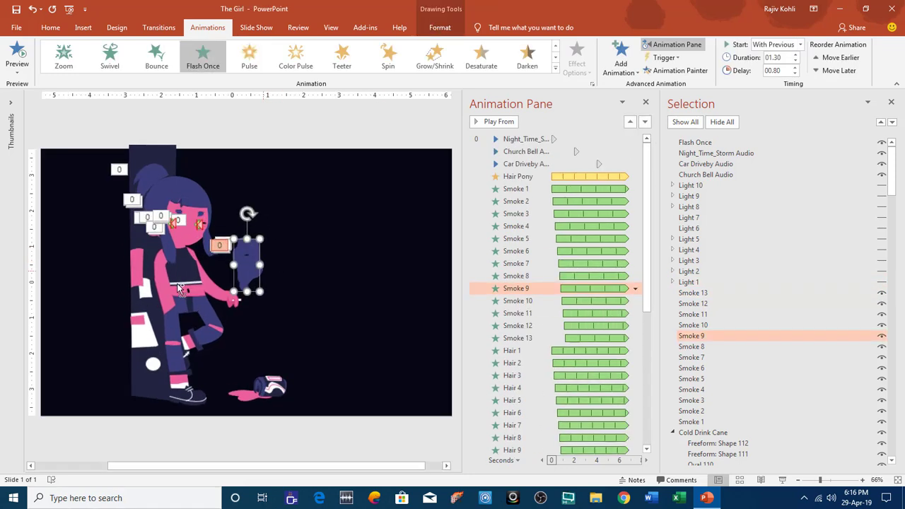
{"action": "scroll", "coordinate": [179, 288], "scroll_direction": "up", "scroll_amount": 6}
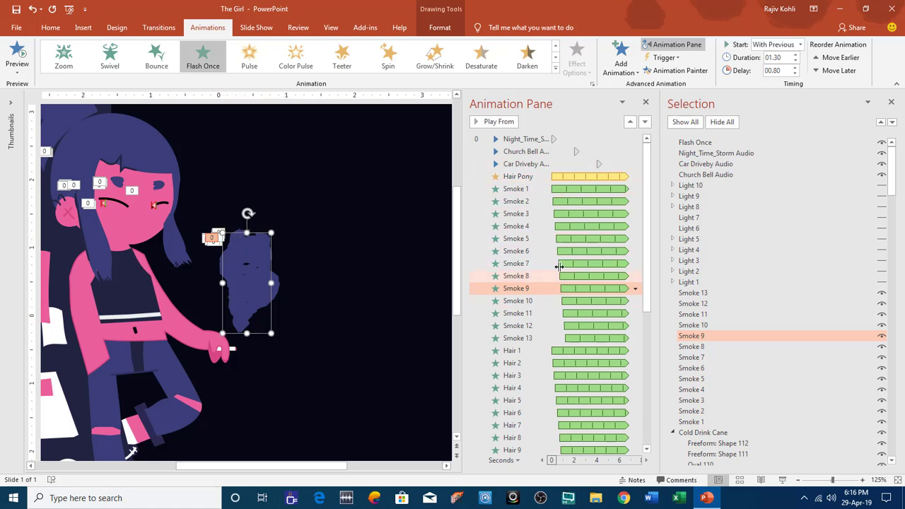
{"action": "left_click", "coordinate": [529, 190]}
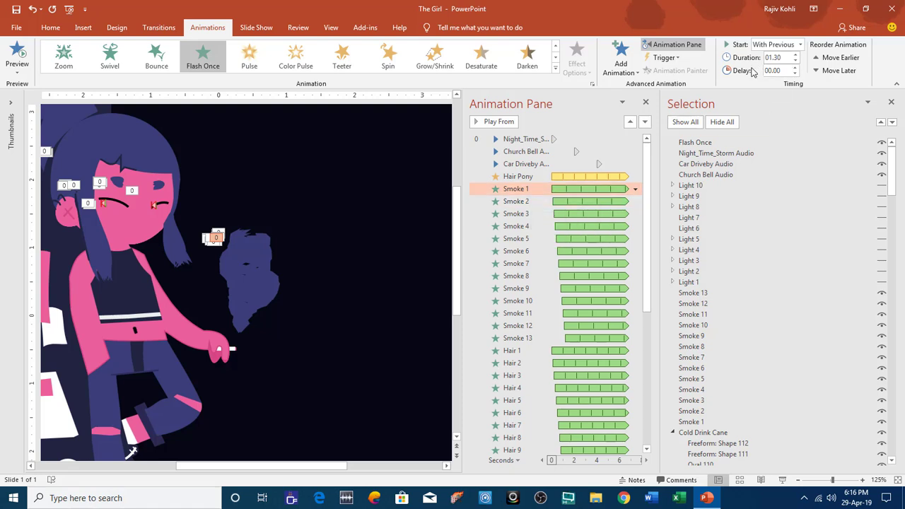
{"action": "left_click", "coordinate": [544, 342], "text": "shift"}
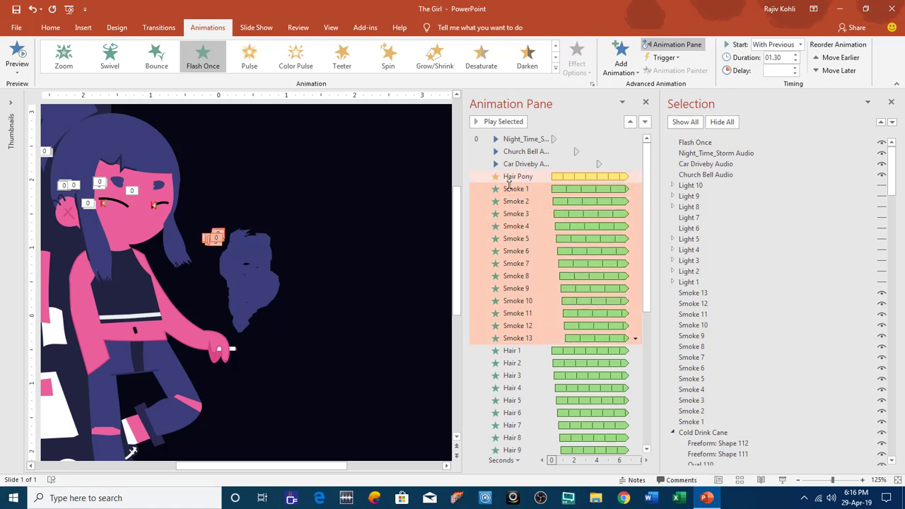
- Hide Smoke 13 through Smoke 2 so that only the Smoke 1 shape remains shown
{"action": "left_click", "coordinate": [882, 293]}
{"action": "left_click", "coordinate": [882, 303]}
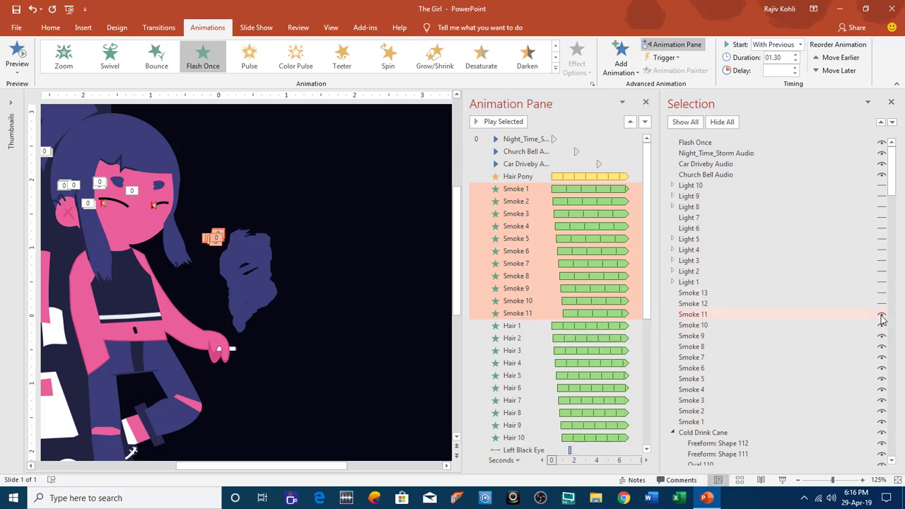
{"action": "left_click", "coordinate": [881, 314]}
{"action": "left_click", "coordinate": [882, 324]}
{"action": "left_click", "coordinate": [882, 336]}
{"action": "left_click", "coordinate": [882, 346]}
{"action": "left_click", "coordinate": [882, 357]}
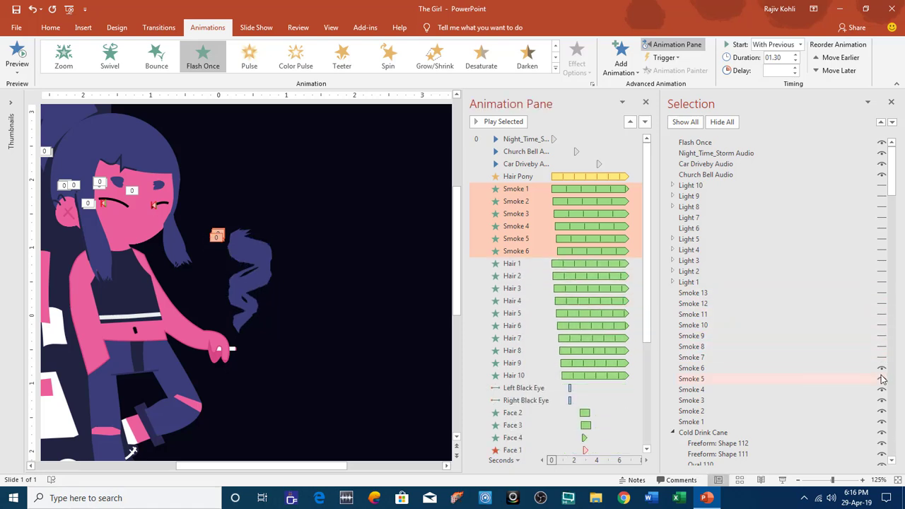
{"action": "left_click", "coordinate": [882, 368]}
{"action": "left_click", "coordinate": [881, 378]}
{"action": "left_click", "coordinate": [882, 390]}
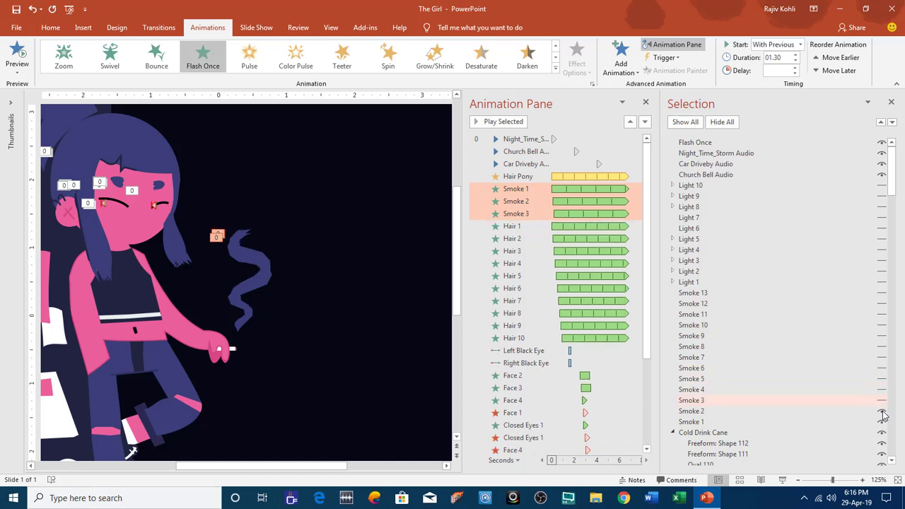
{"action": "left_click", "coordinate": [882, 411]}
{"action": "left_click", "coordinate": [882, 421]}
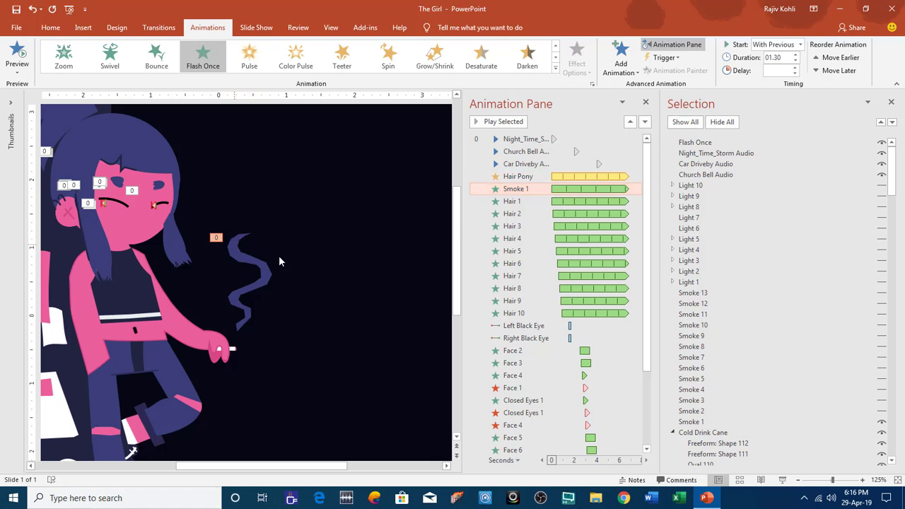
- Step through the smoke frames by hiding Smoke 1 and showing the following smoke shapes one after another
{"action": "left_click", "coordinate": [881, 423]}
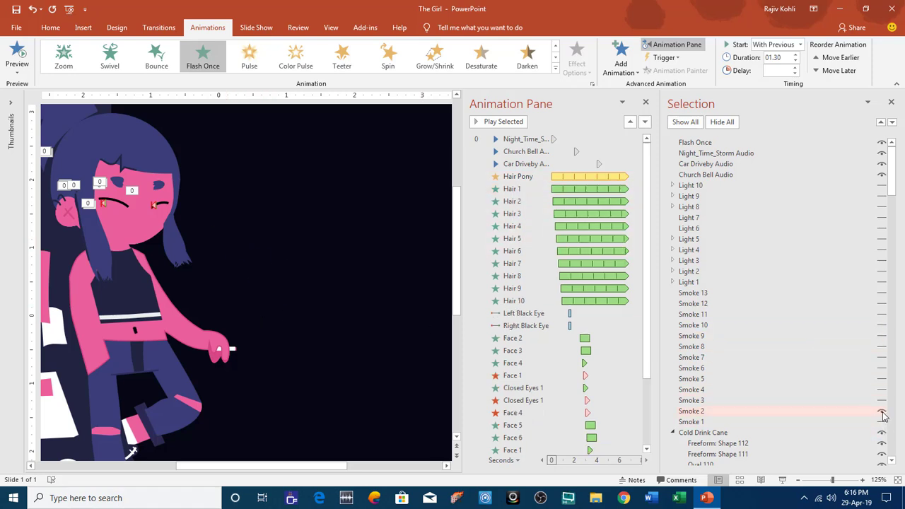
{"action": "left_click", "coordinate": [882, 414]}
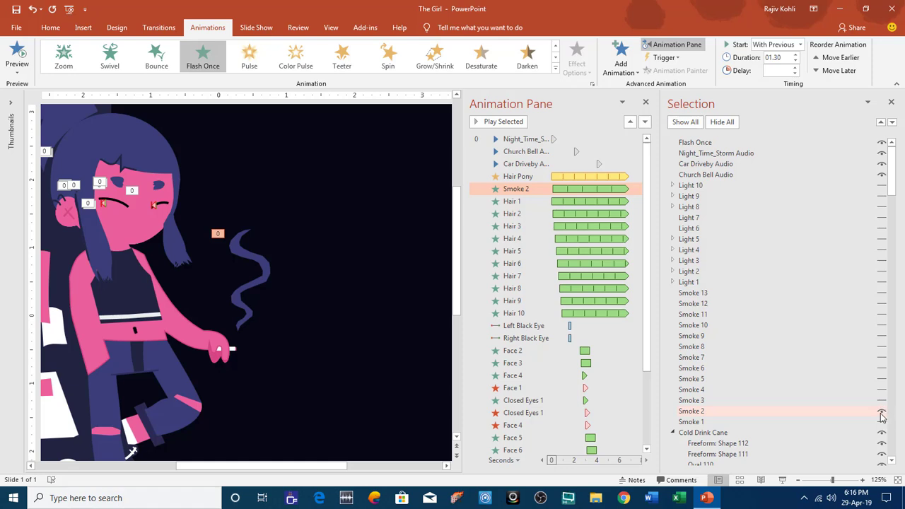
{"action": "left_click", "coordinate": [882, 411]}
{"action": "left_click", "coordinate": [882, 411]}
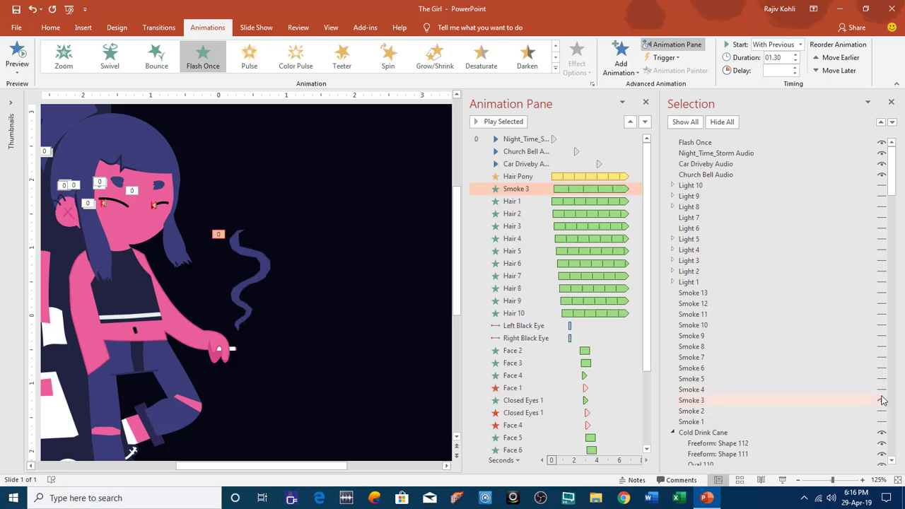
{"action": "left_click", "coordinate": [882, 411]}
{"action": "left_click", "coordinate": [882, 389]}
{"action": "left_click", "coordinate": [882, 389]}
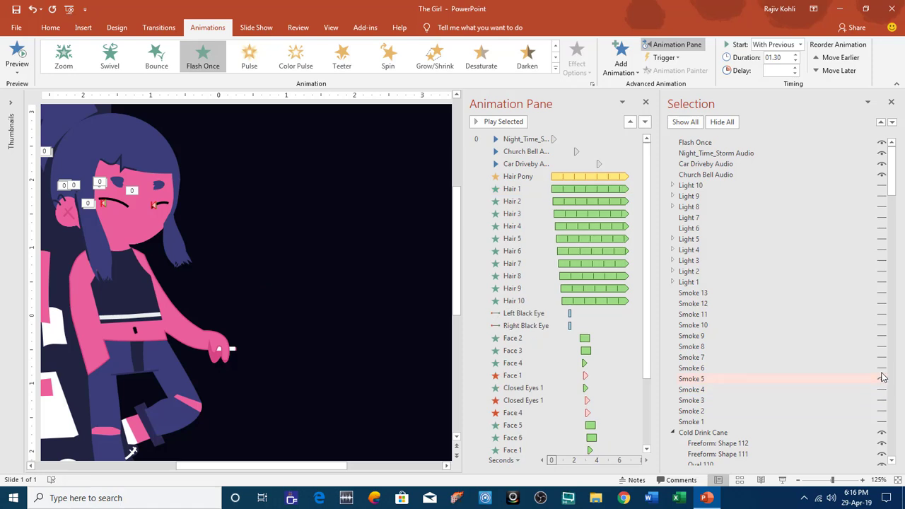
{"action": "left_click", "coordinate": [882, 379]}
{"action": "left_click", "coordinate": [883, 379]}
{"action": "left_click", "coordinate": [883, 366]}
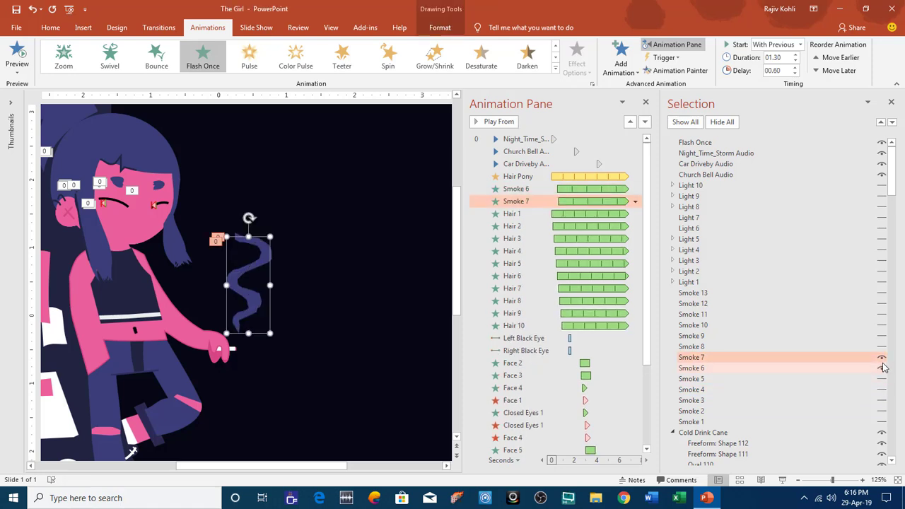
{"action": "left_click", "coordinate": [882, 346]}
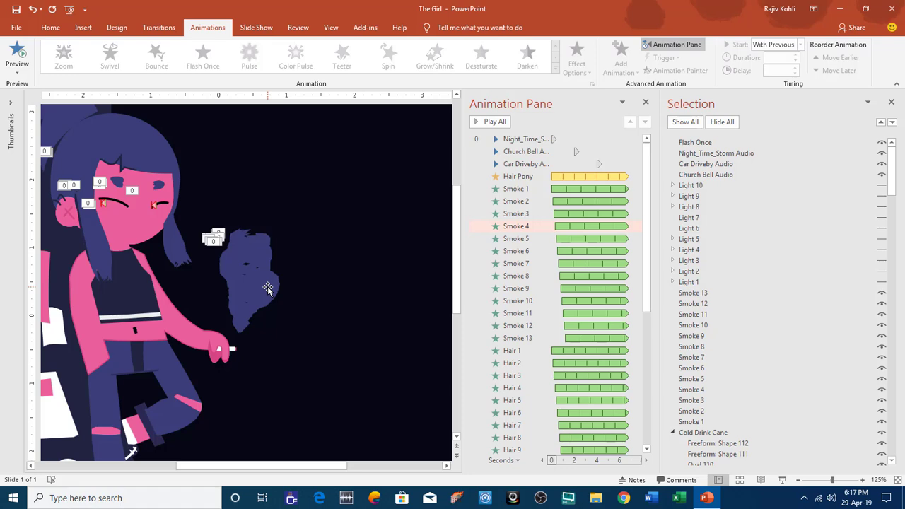
- Compare the duration and delay of the Smoke 1, Smoke 2 and Smoke 4 animations, and preview the smoke in the slide show
{"action": "left_click", "coordinate": [526, 189]}
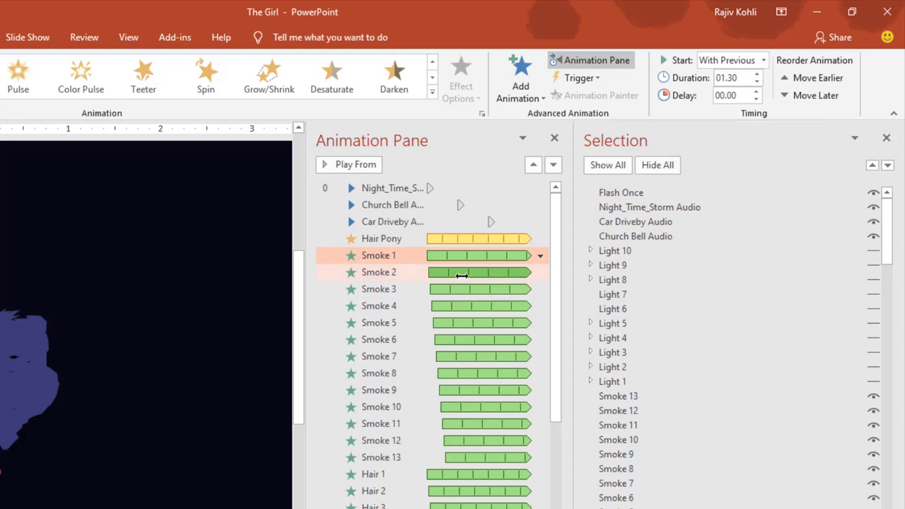
{"action": "left_click", "coordinate": [383, 274]}
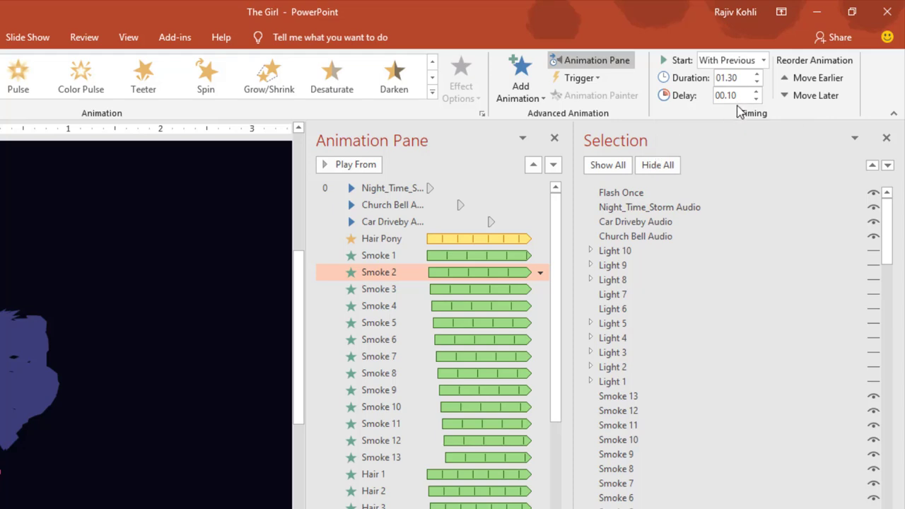
{"action": "left_click", "coordinate": [397, 256]}
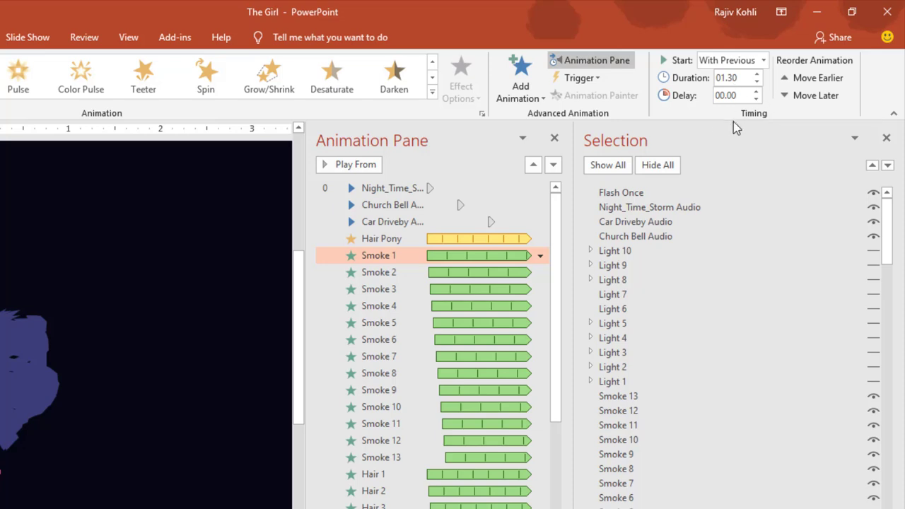
{"action": "left_click", "coordinate": [398, 275]}
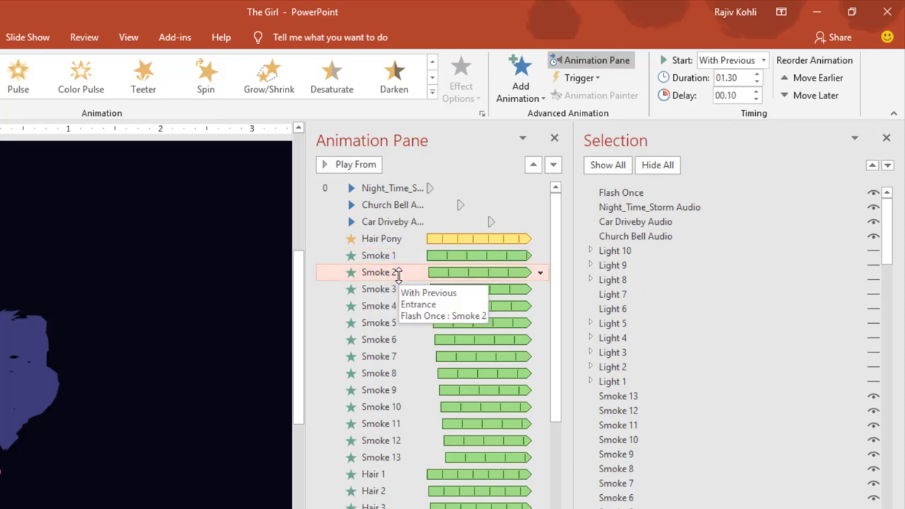
{"action": "left_click", "coordinate": [399, 308]}
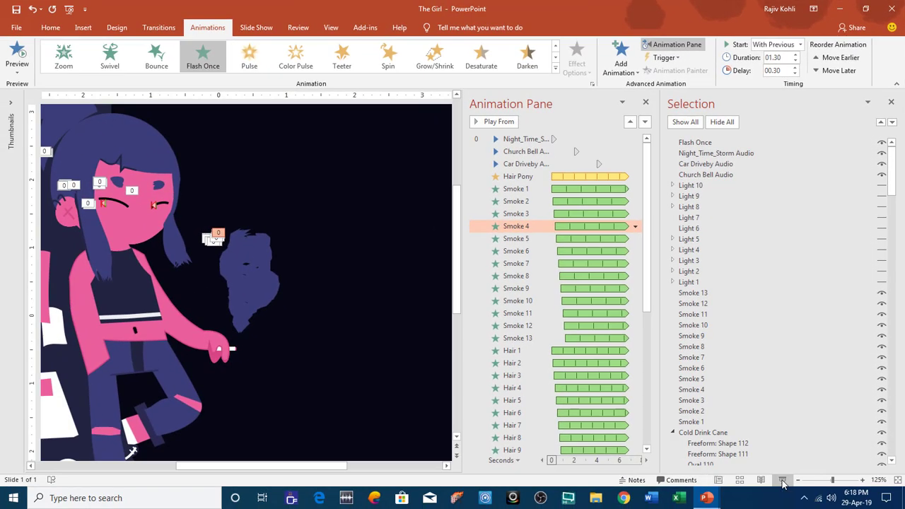
{"action": "left_click", "coordinate": [783, 480]}
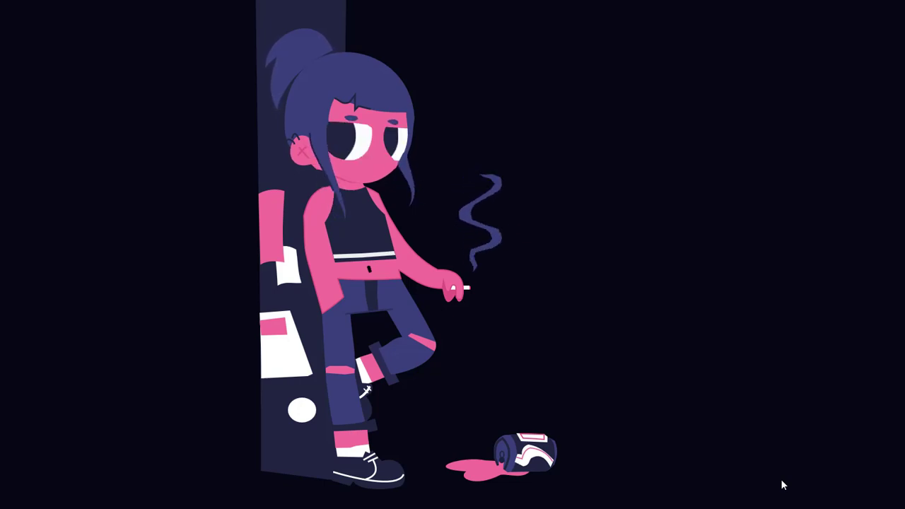
{"action": "key", "text": "Escape"}
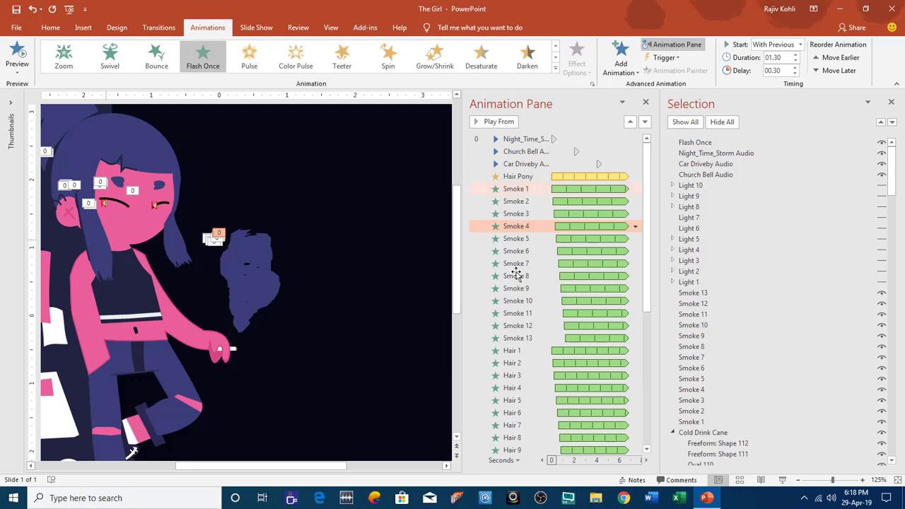
- Examine the grouped Hair objects and compare the duration and delay of the Hair 1, Hair 2 and Hair 3 animations
{"action": "left_click_drag", "start_coordinate": [895, 170], "coordinate": [891, 217]}
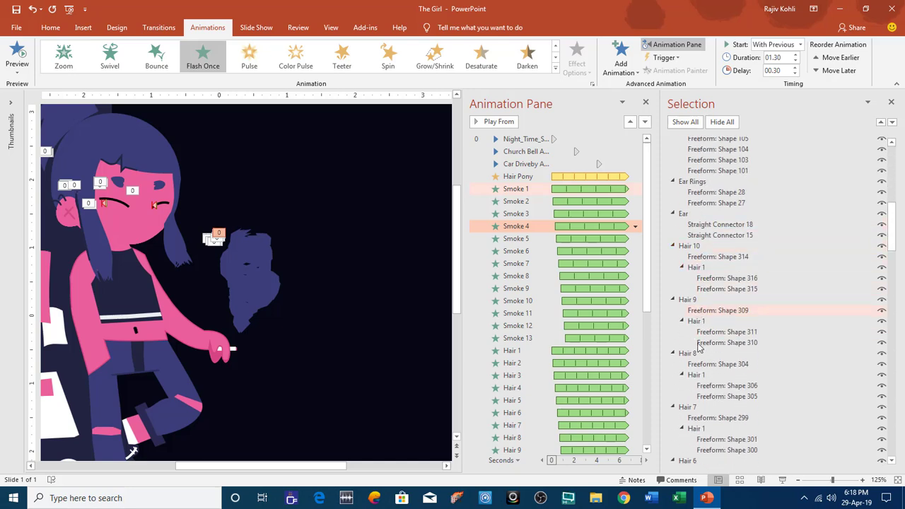
{"action": "scroll", "coordinate": [704, 357], "scroll_direction": "down", "scroll_amount": 2}
{"action": "scroll", "coordinate": [709, 351], "scroll_direction": "down", "scroll_amount": 2}
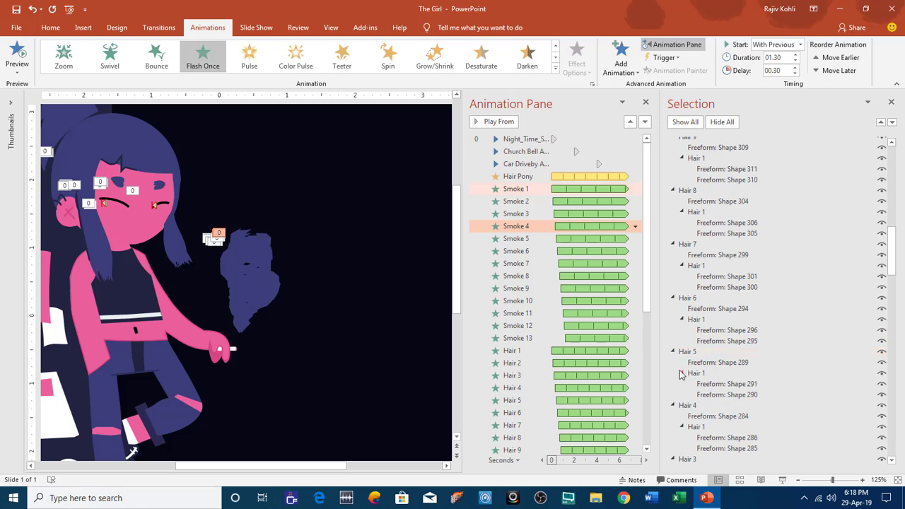
{"action": "scroll", "coordinate": [656, 308], "scroll_direction": "down", "scroll_amount": 3}
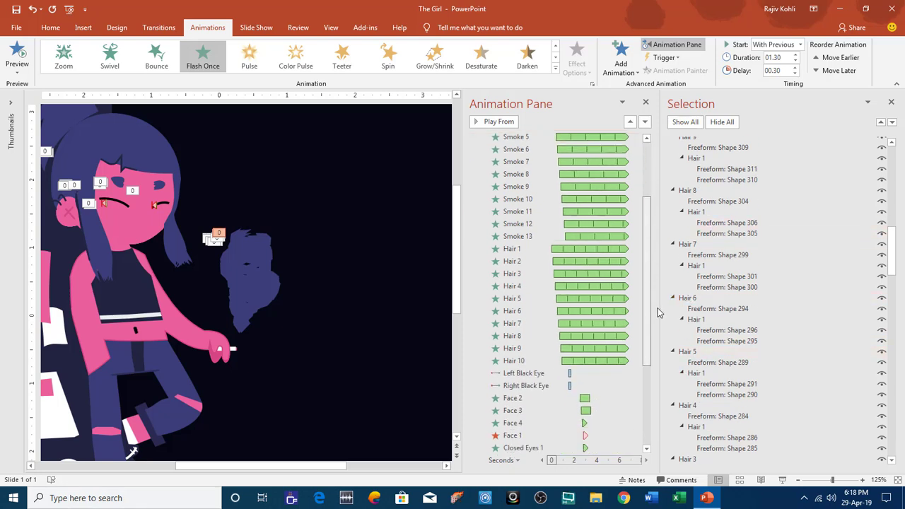
{"action": "left_click", "coordinate": [522, 250]}
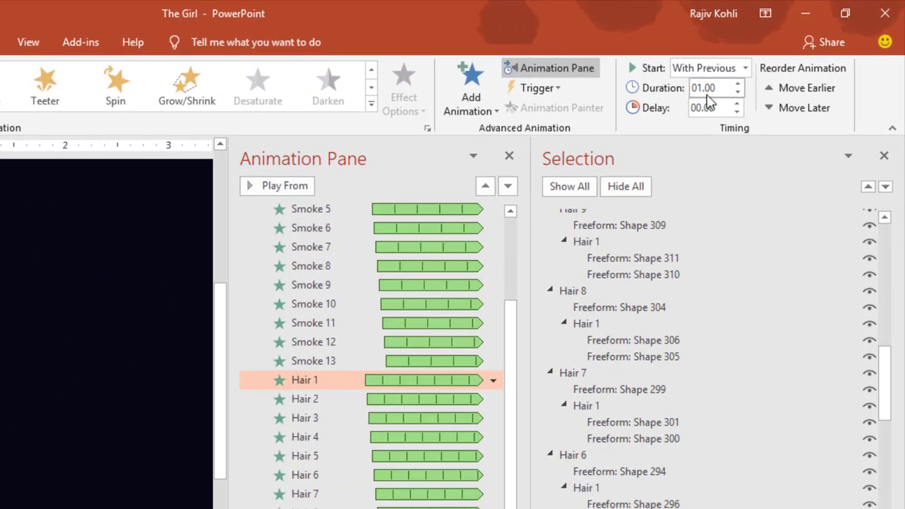
{"action": "left_click", "coordinate": [347, 400]}
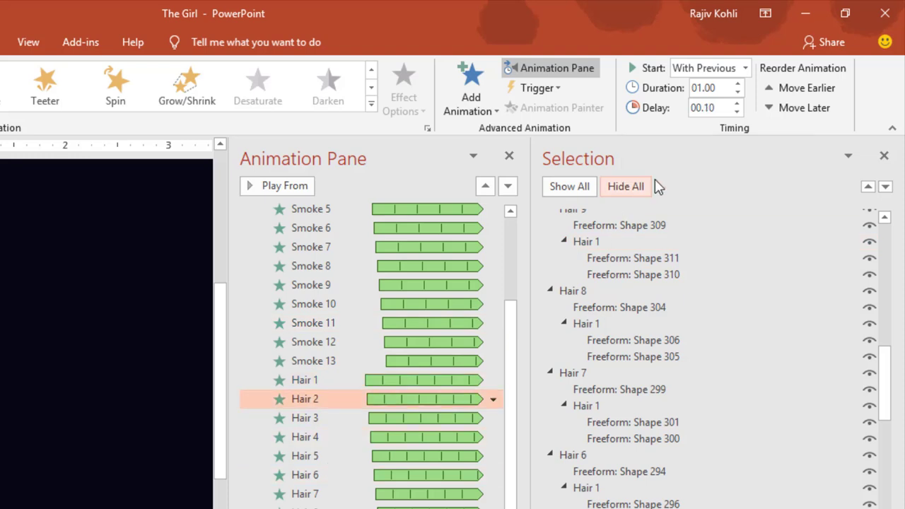
{"action": "left_click", "coordinate": [356, 418]}
- Review the timing of the Left Black Eye and Right Black Eye motion paths, and preview the eye movement in the slide show
{"action": "left_click_drag", "start_coordinate": [511, 345], "coordinate": [527, 475]}
{"action": "left_click", "coordinate": [322, 343]}
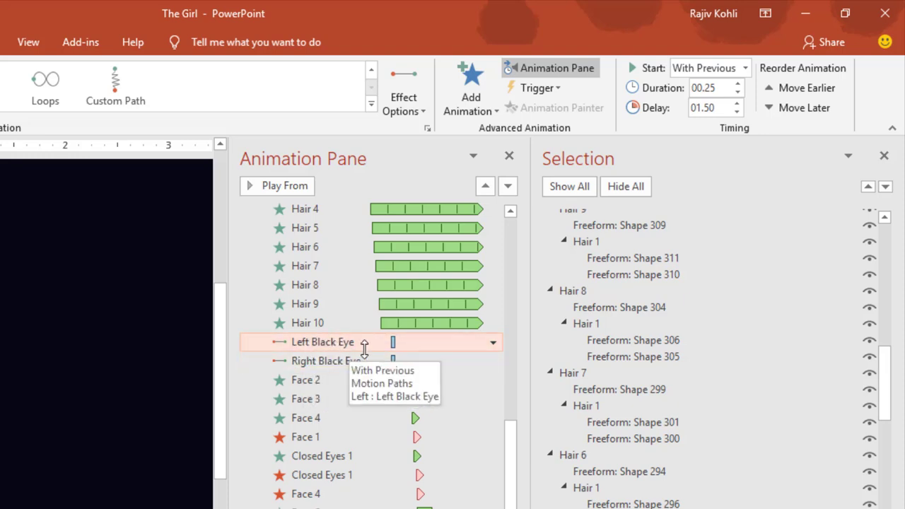
{"action": "left_click", "coordinate": [323, 363]}
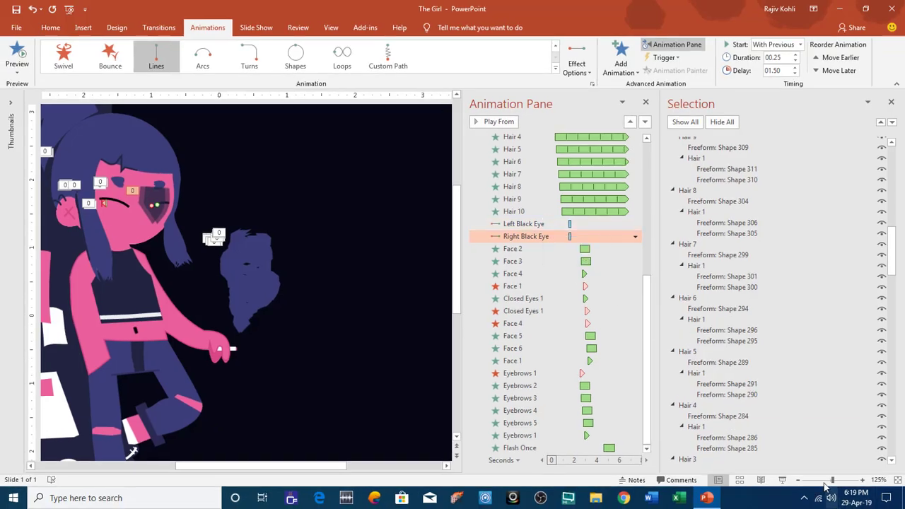
{"action": "left_click", "coordinate": [785, 482]}
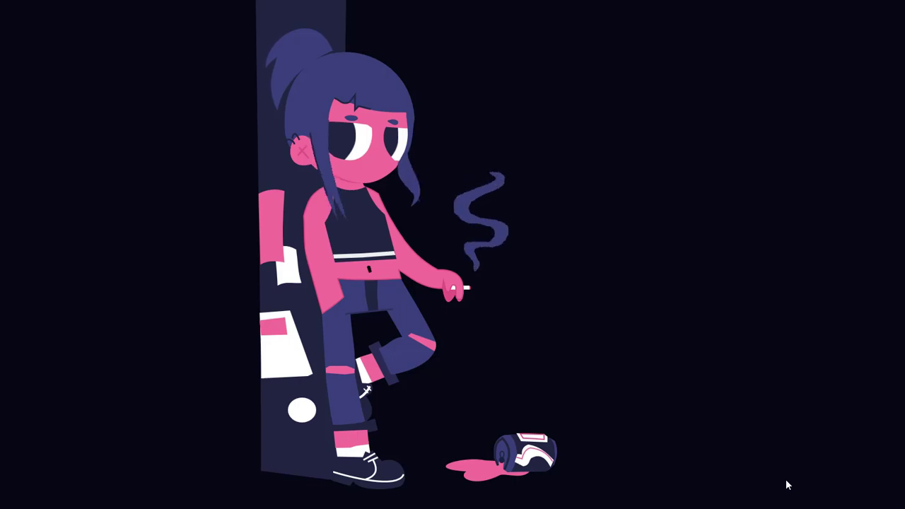
{"action": "key", "text": "Escape"}
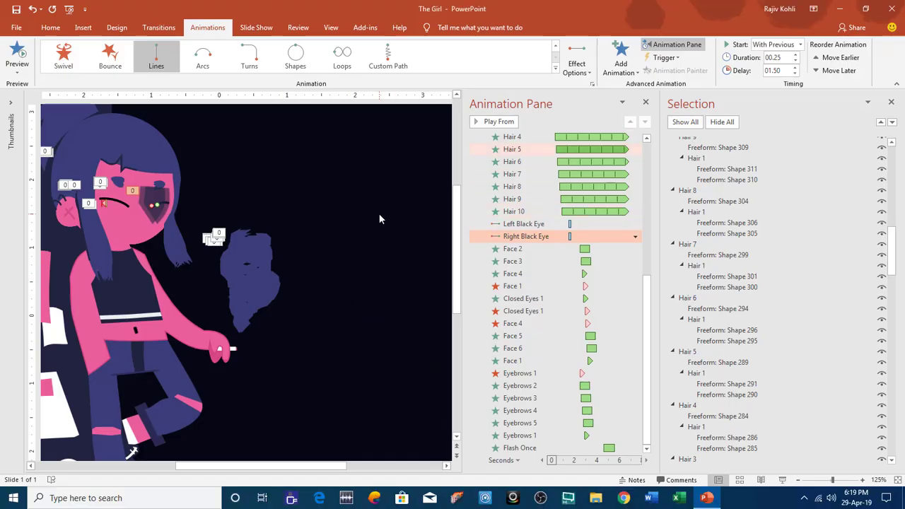
- Review the timing of the Face 2 animation and preview the changing facial expression in the slide show
{"action": "left_click", "coordinate": [643, 318]}
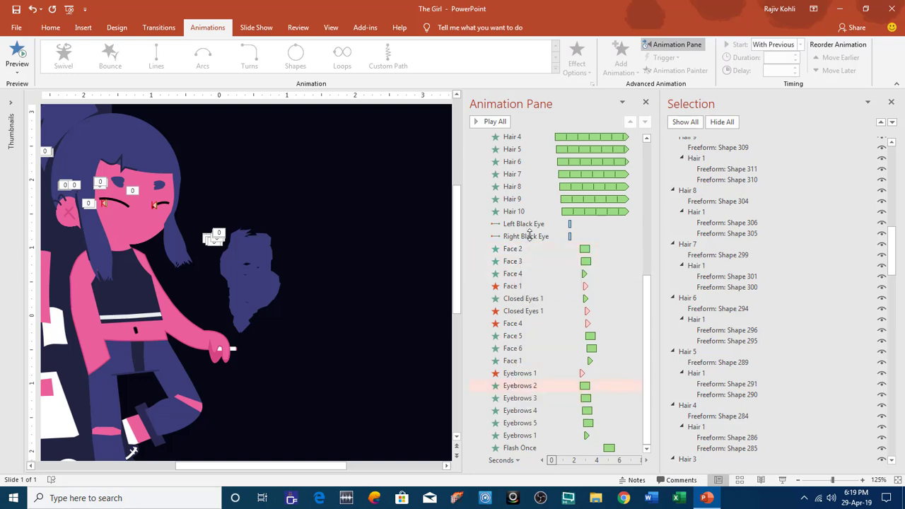
{"action": "left_click", "coordinate": [514, 249]}
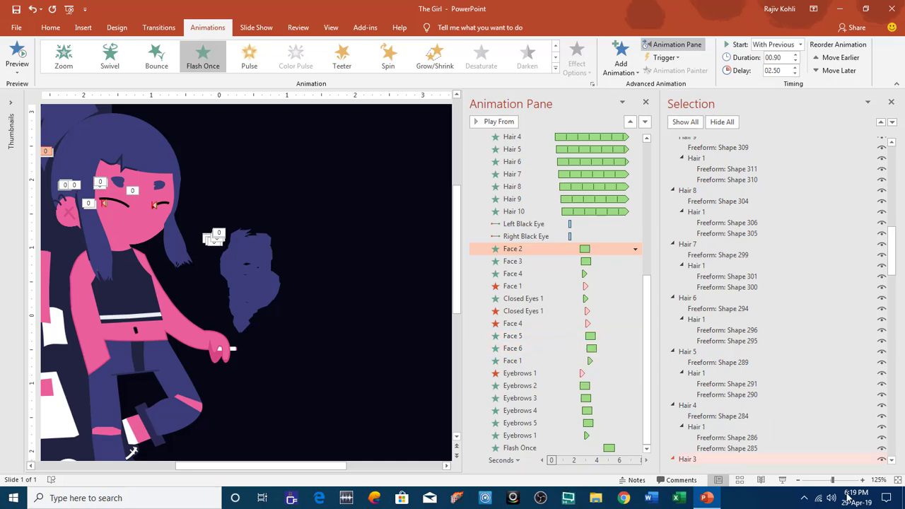
{"action": "left_click", "coordinate": [782, 480]}
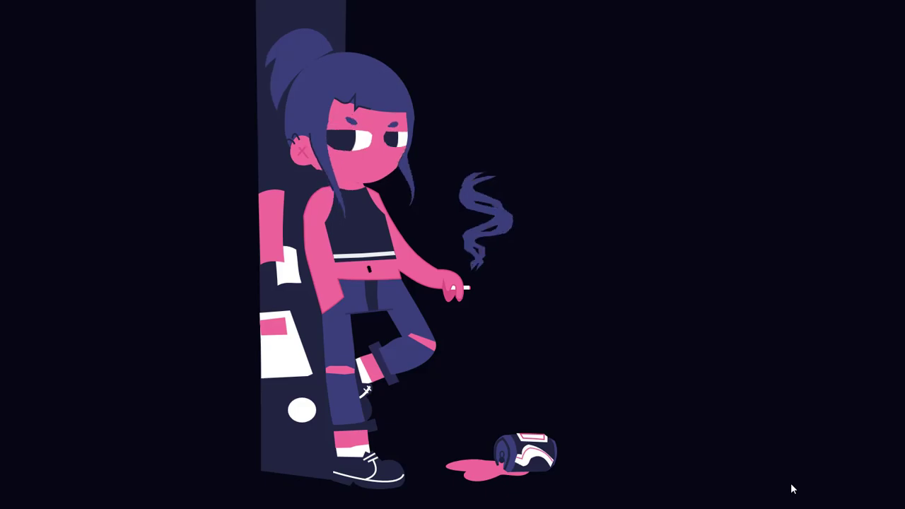
{"action": "key", "text": "Escape"}
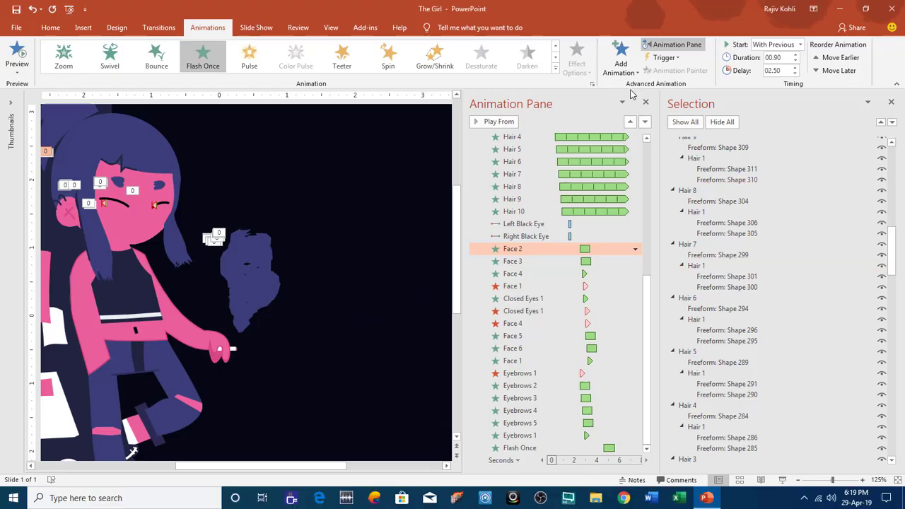
- Hide all objects on the slide, and show only the Face 1 group
{"action": "left_click", "coordinate": [693, 123]}
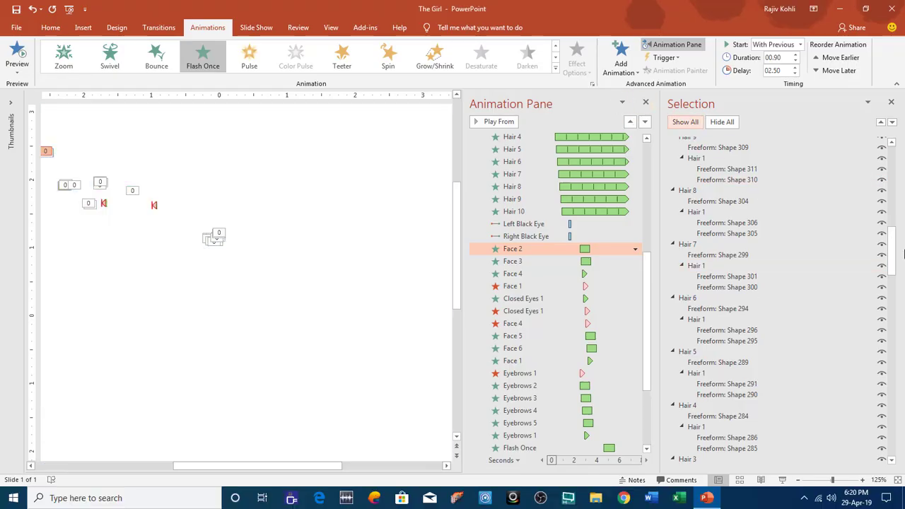
{"action": "left_click_drag", "start_coordinate": [893, 242], "coordinate": [893, 344]}
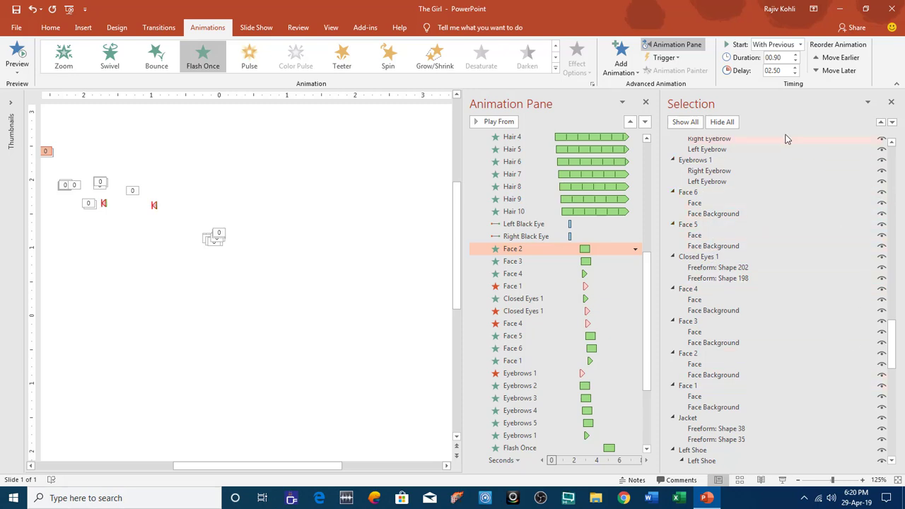
{"action": "left_click", "coordinate": [726, 123]}
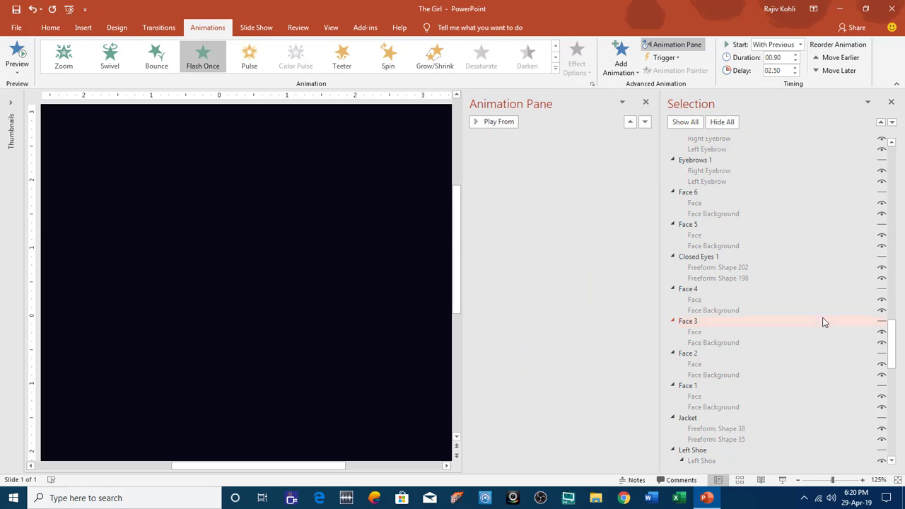
{"action": "left_click", "coordinate": [882, 386]}
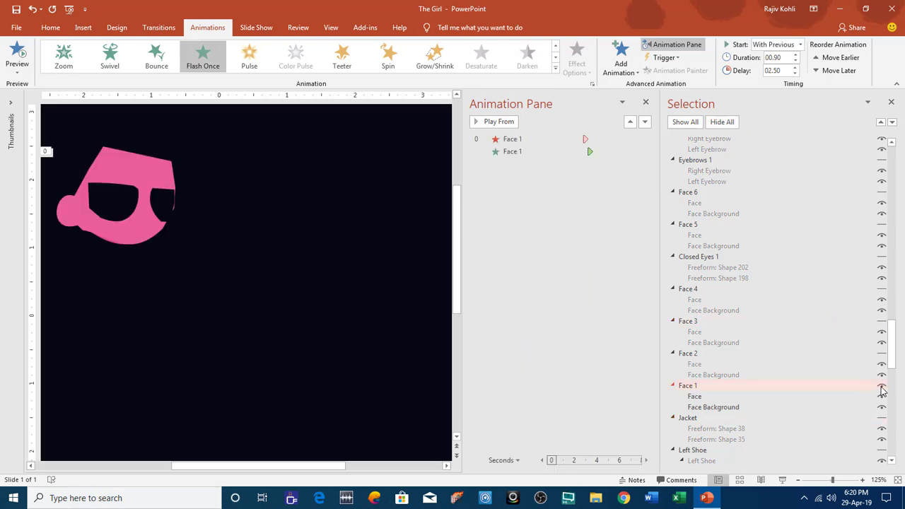
- Show Face 2, Face 3 and Face 4 in turn, hiding the Face shape of Face 1 and each preceding face group
{"action": "left_click", "coordinate": [882, 355]}
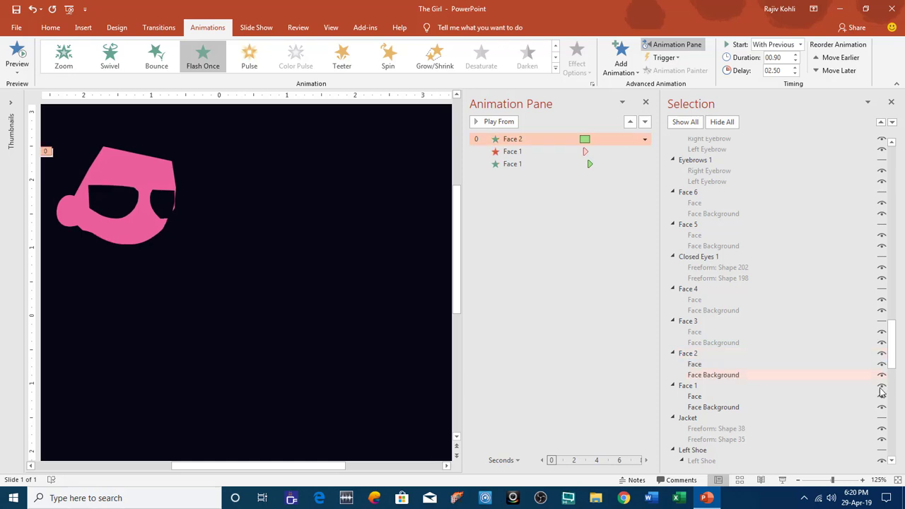
{"action": "left_click", "coordinate": [882, 397]}
{"action": "left_click", "coordinate": [882, 323]}
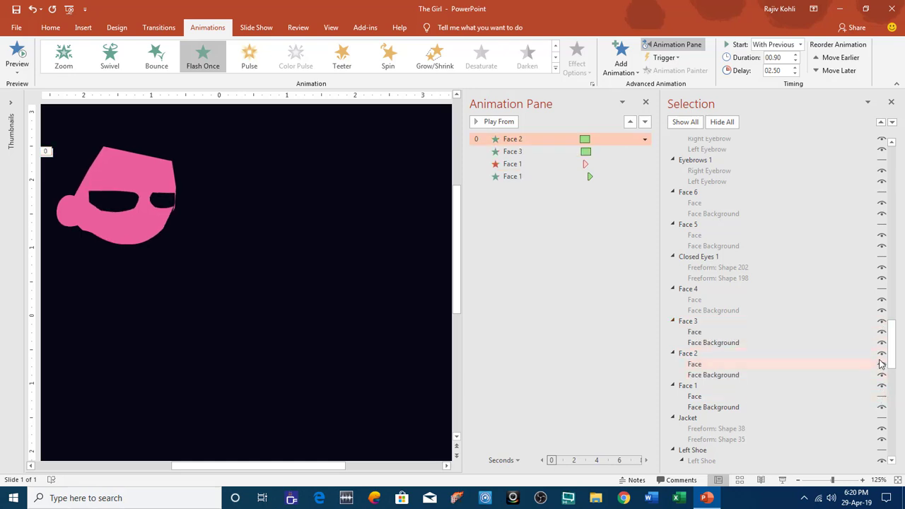
{"action": "left_click", "coordinate": [882, 354]}
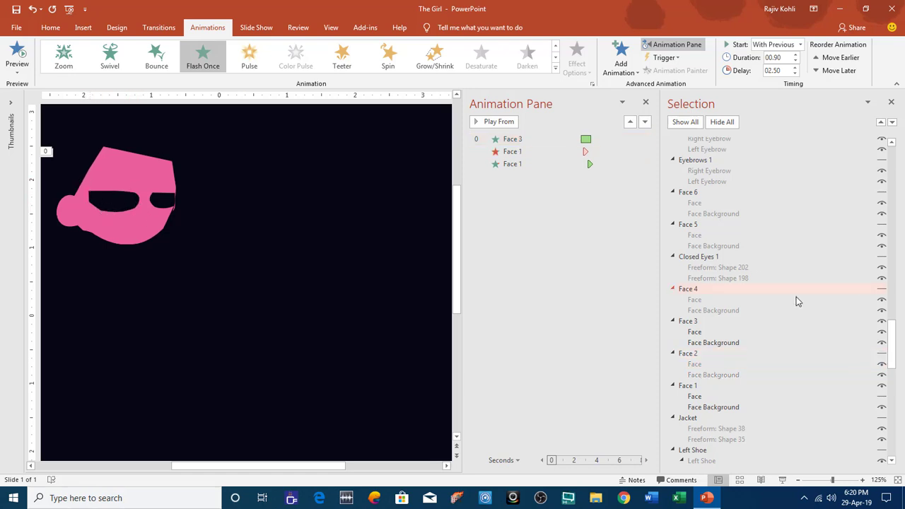
{"action": "left_click", "coordinate": [881, 321]}
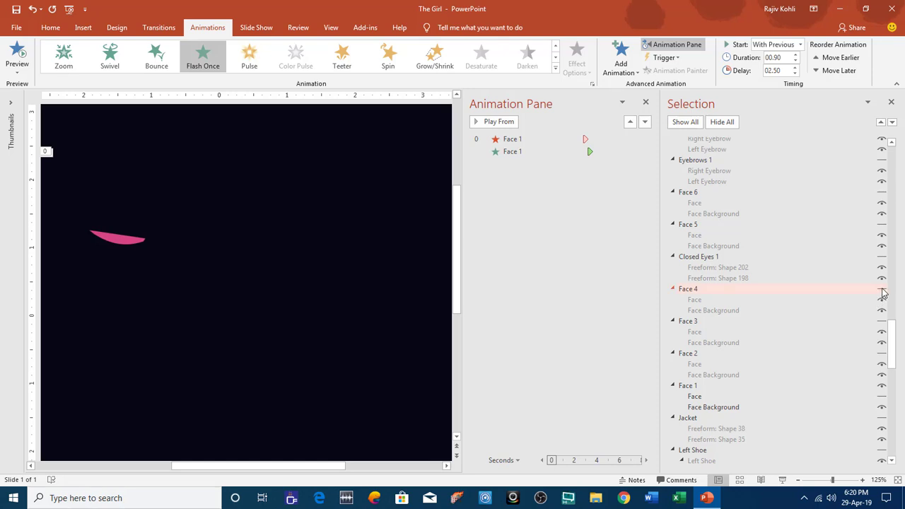
{"action": "left_click", "coordinate": [882, 290]}
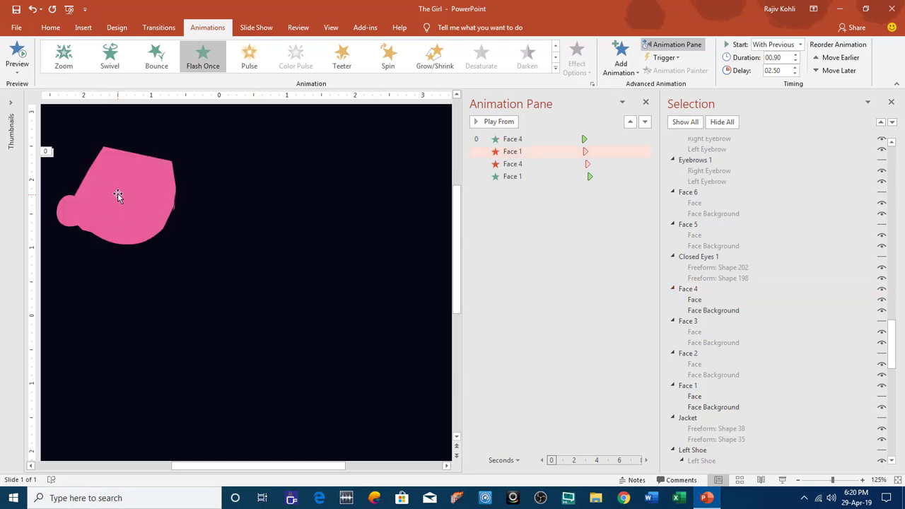
- Hide the Face 4 group and show the Closed Eyes 1 group
{"action": "left_click", "coordinate": [882, 291]}
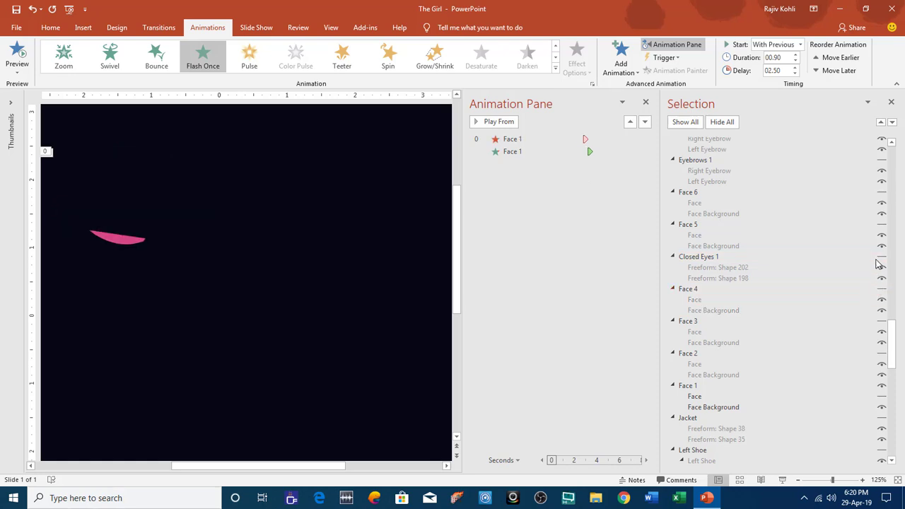
{"action": "left_click", "coordinate": [882, 257]}
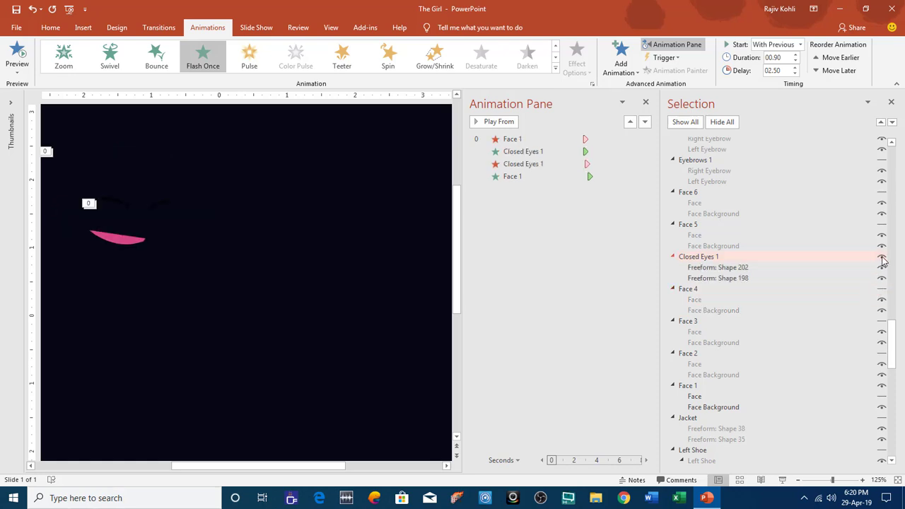
- Try a solid white slide background to make the closed eyes stand out, and undo the background change
{"action": "right_click", "coordinate": [345, 290]}
{"action": "left_click", "coordinate": [478, 305]}
{"action": "left_click", "coordinate": [632, 238]}
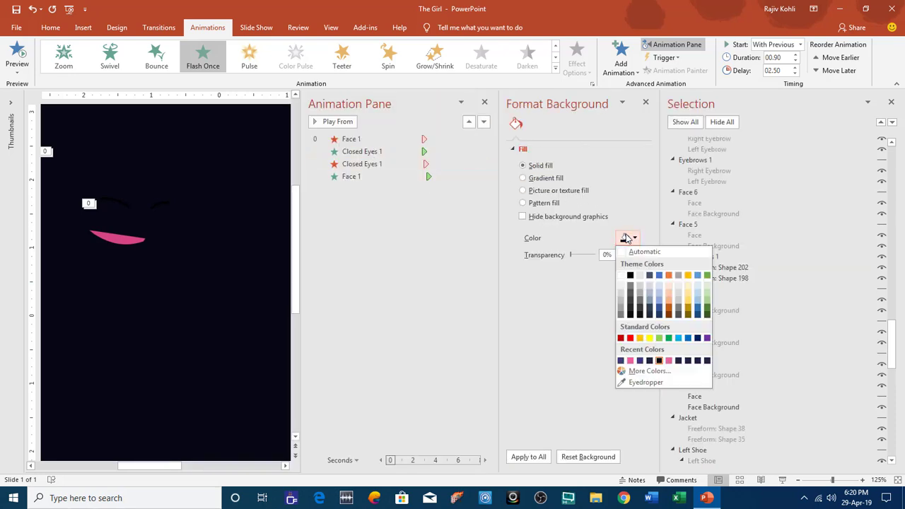
{"action": "left_click", "coordinate": [621, 276]}
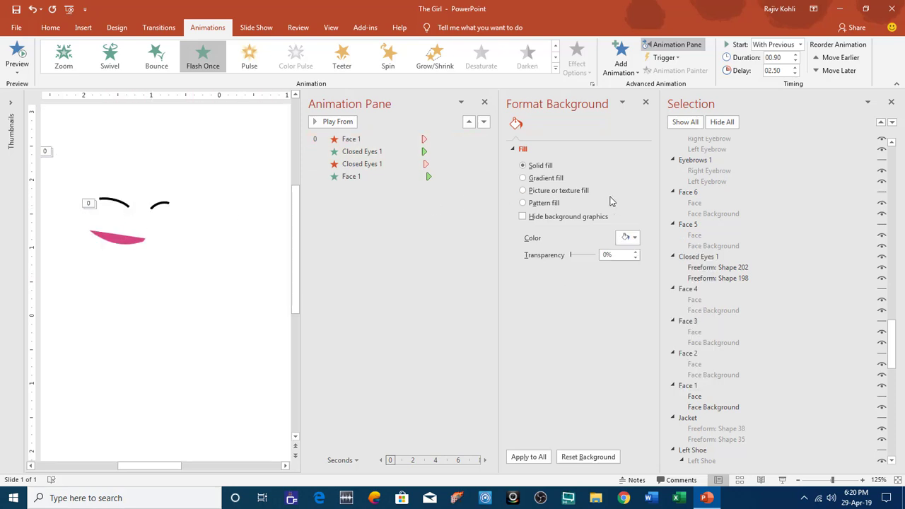
{"action": "key", "text": "ctrl+z"}
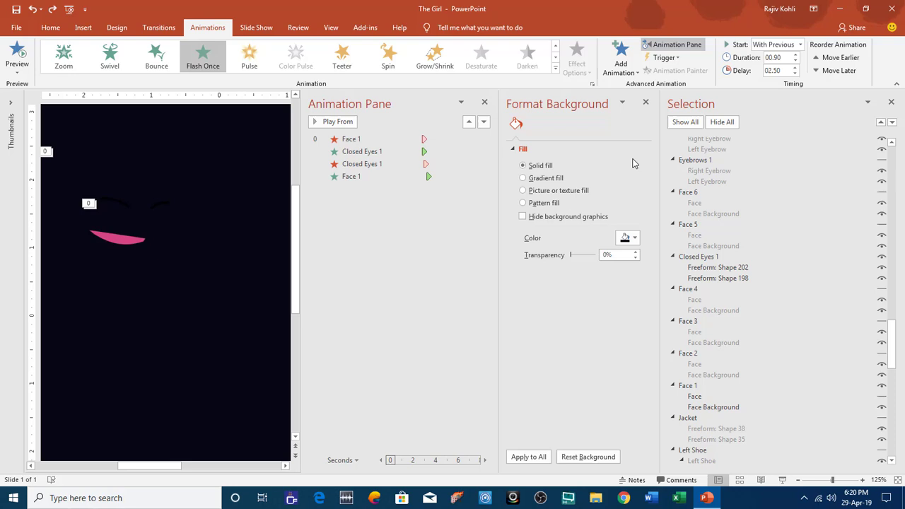
- Hide Closed Eyes 1, and show Face 5 and Face 6 one after the other, hiding each again after viewing
{"action": "left_click", "coordinate": [882, 258]}
{"action": "left_click", "coordinate": [882, 226]}
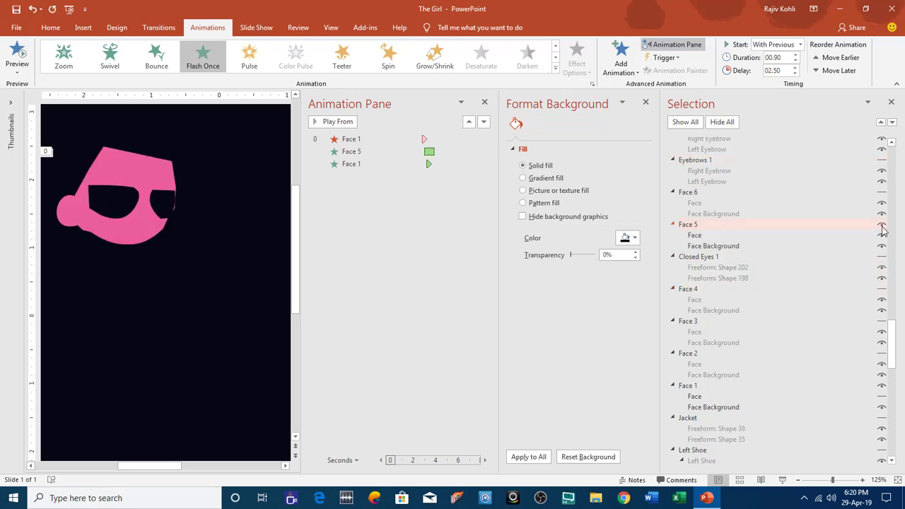
{"action": "left_click", "coordinate": [882, 226]}
{"action": "left_click", "coordinate": [882, 195]}
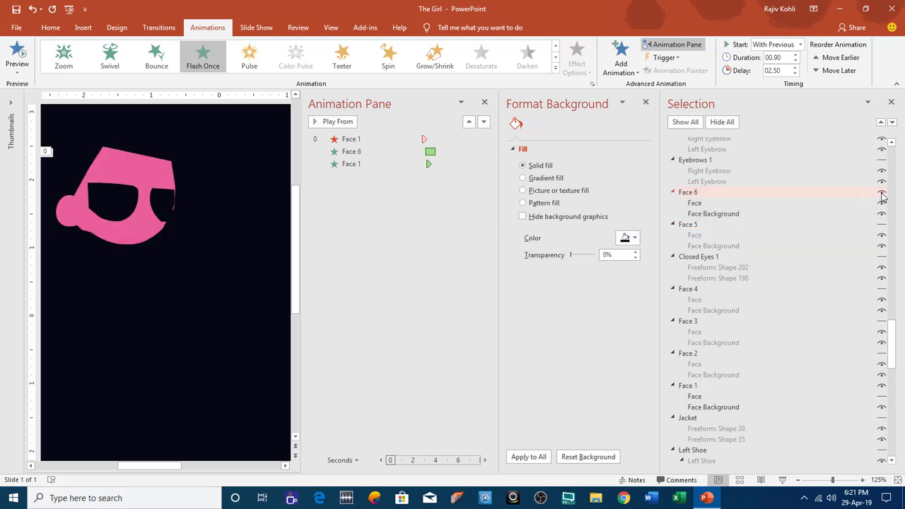
{"action": "left_click", "coordinate": [882, 195]}
- Show Eyebrows 1, Eyebrows 2, Eyebrows 3 and Eyebrows 4 in turn, hiding each preceding eyebrow group
{"action": "scroll", "coordinate": [882, 342], "scroll_direction": "up", "scroll_amount": 5}
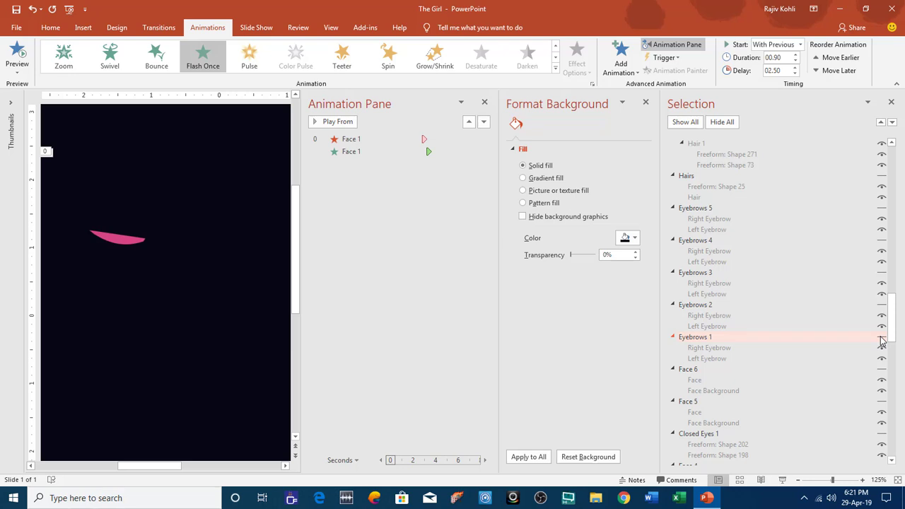
{"action": "left_click", "coordinate": [882, 338]}
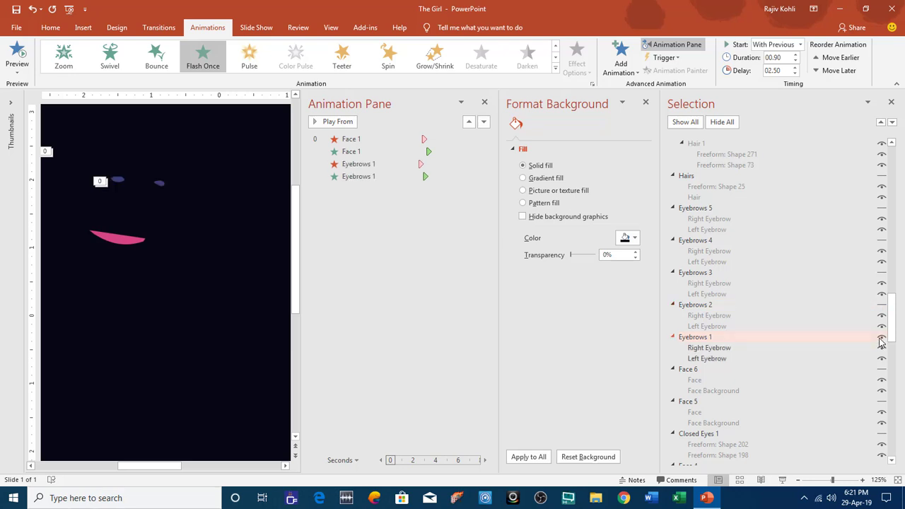
{"action": "left_click", "coordinate": [882, 338]}
{"action": "left_click", "coordinate": [882, 307]}
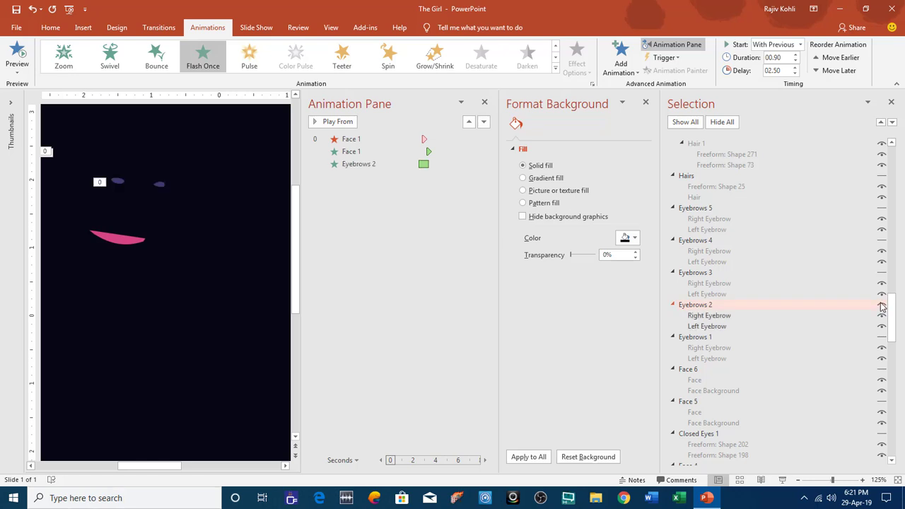
{"action": "left_click", "coordinate": [882, 306]}
{"action": "left_click", "coordinate": [882, 274]}
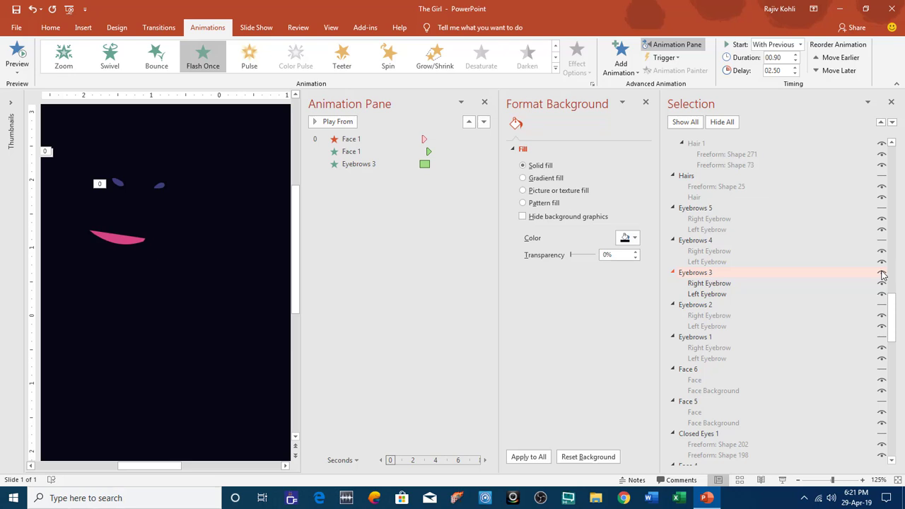
{"action": "left_click", "coordinate": [881, 274]}
{"action": "left_click", "coordinate": [882, 242]}
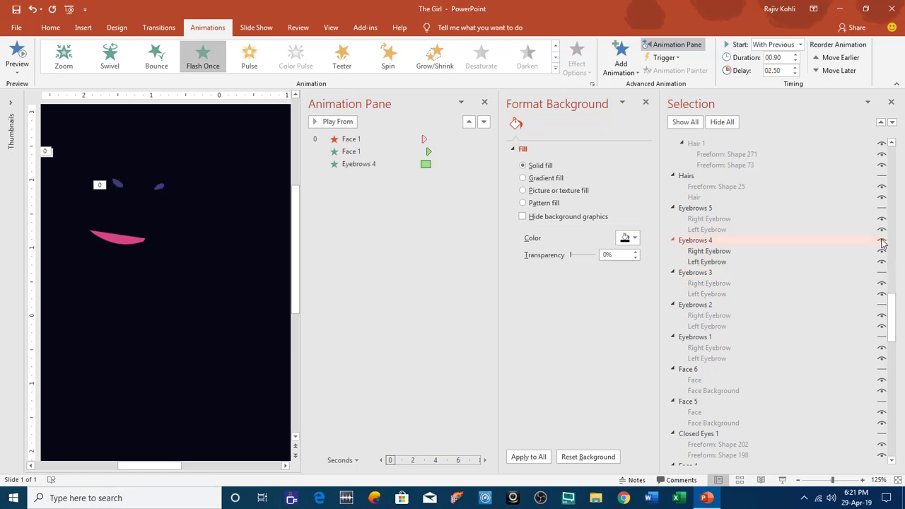
- Show all objects on the slide again and close the background formatting options
{"action": "left_click", "coordinate": [685, 122]}
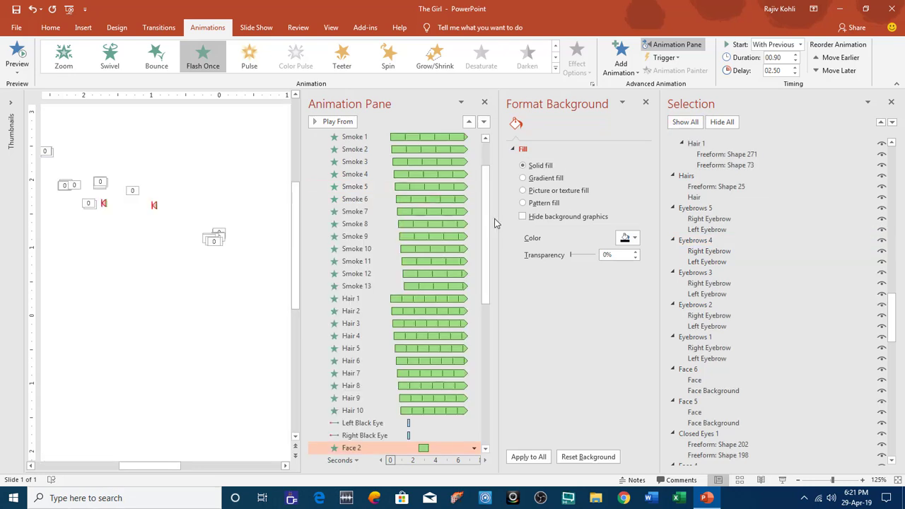
{"action": "left_click_drag", "start_coordinate": [499, 218], "coordinate": [594, 218]}
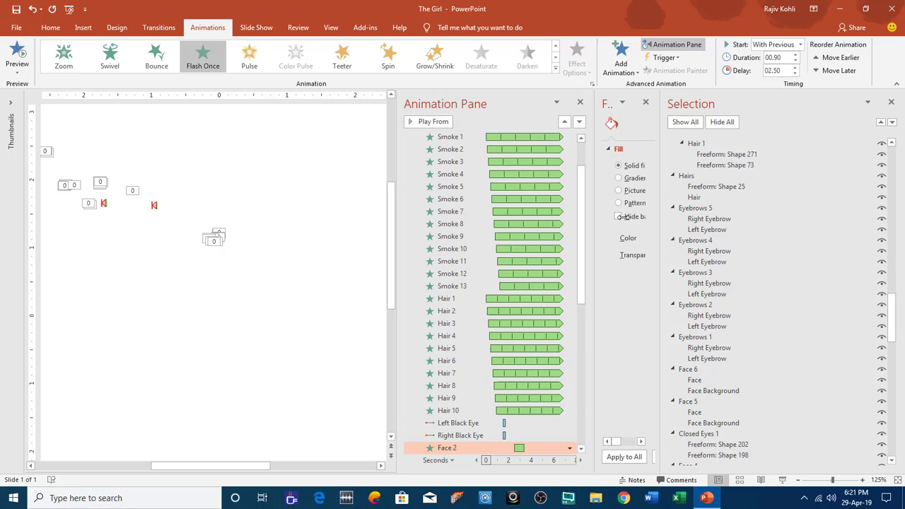
{"action": "left_click", "coordinate": [646, 104]}
- Examine the Face 2 and Face 4 entrance animations in the animation list
{"action": "left_click_drag", "start_coordinate": [648, 222], "coordinate": [656, 330]}
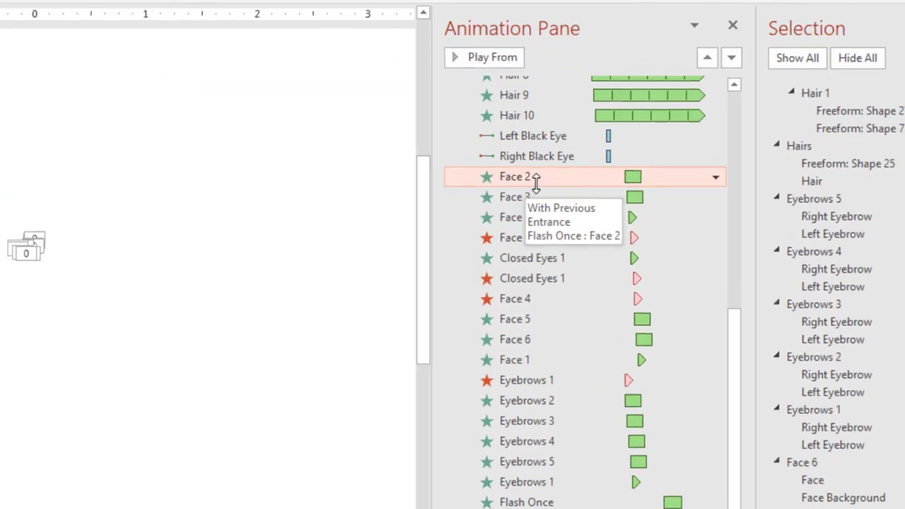
{"action": "left_click", "coordinate": [521, 178]}
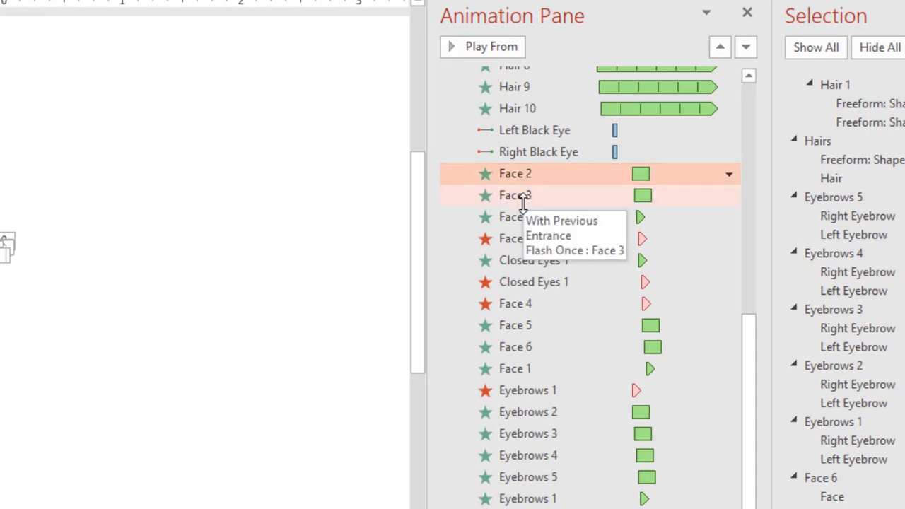
{"action": "left_click", "coordinate": [521, 220]}
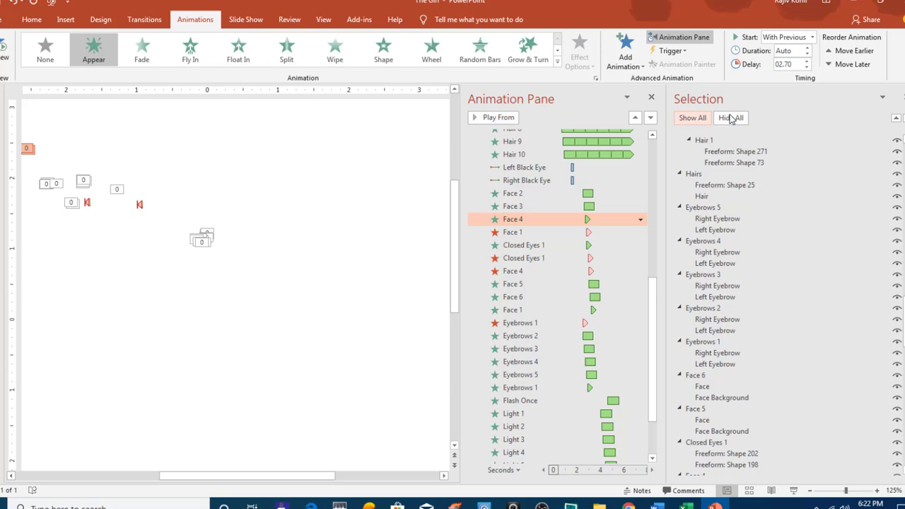
- Hide all objects, and show Face 1 through Face 6, Closed Eyes 1, Eyebrows 1 and Eyebrows 2 stacked on the slide
{"action": "left_click", "coordinate": [731, 118]}
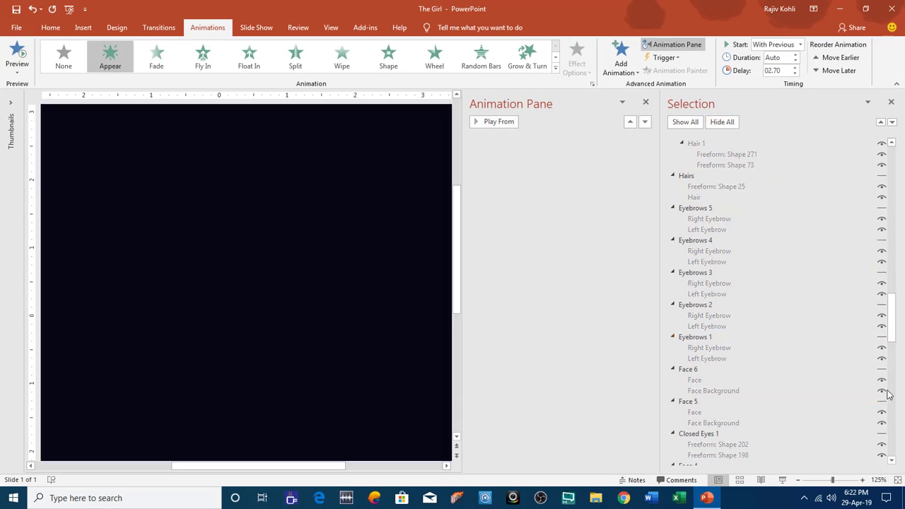
{"action": "left_click_drag", "start_coordinate": [893, 322], "coordinate": [894, 347]}
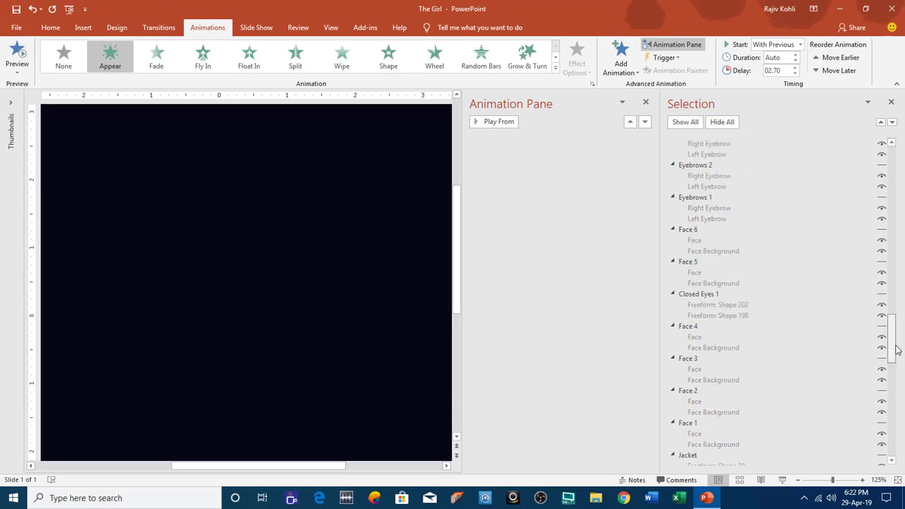
{"action": "left_click", "coordinate": [881, 424]}
{"action": "left_click", "coordinate": [881, 390]}
{"action": "left_click", "coordinate": [882, 359]}
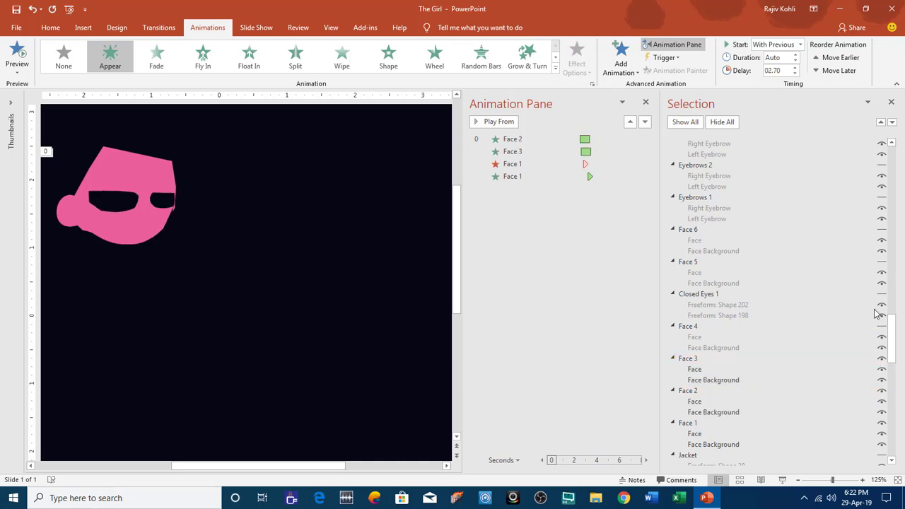
{"action": "left_click", "coordinate": [881, 326]}
{"action": "left_click", "coordinate": [882, 294]}
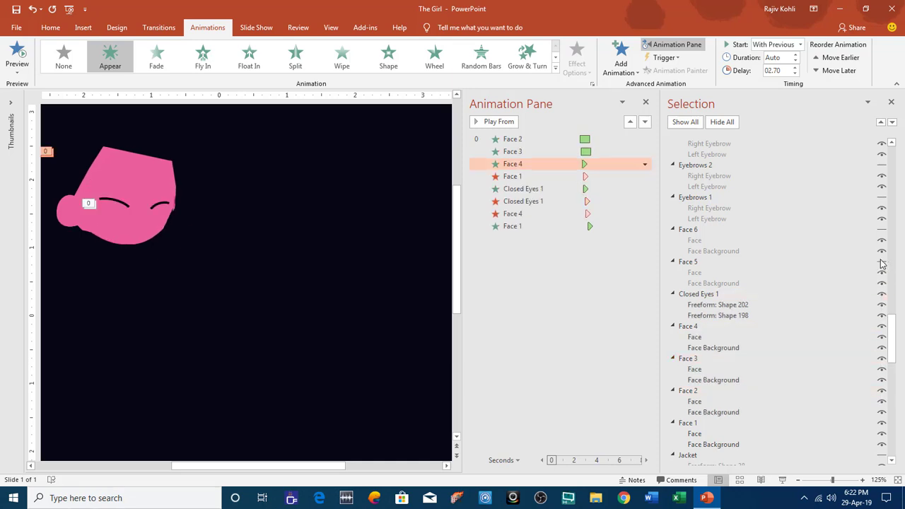
{"action": "left_click", "coordinate": [882, 262]}
{"action": "left_click", "coordinate": [881, 229]}
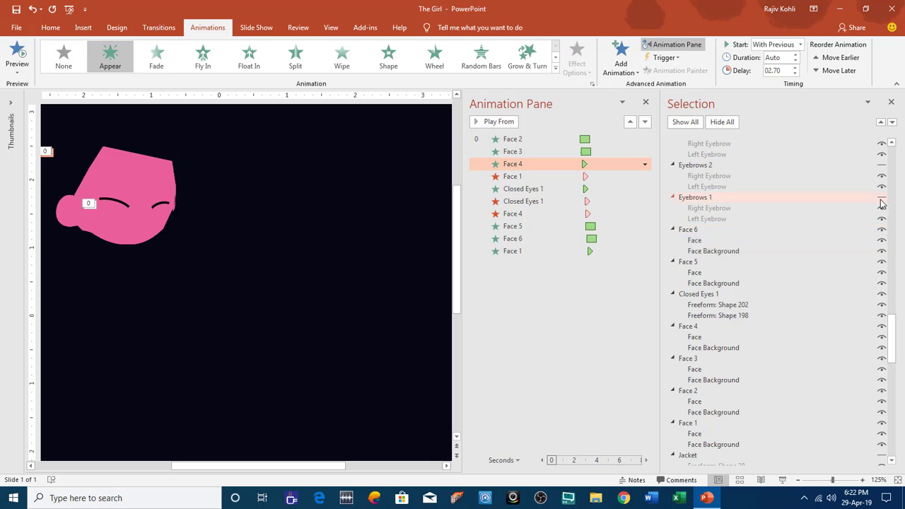
{"action": "left_click", "coordinate": [882, 198]}
{"action": "left_click", "coordinate": [882, 166]}
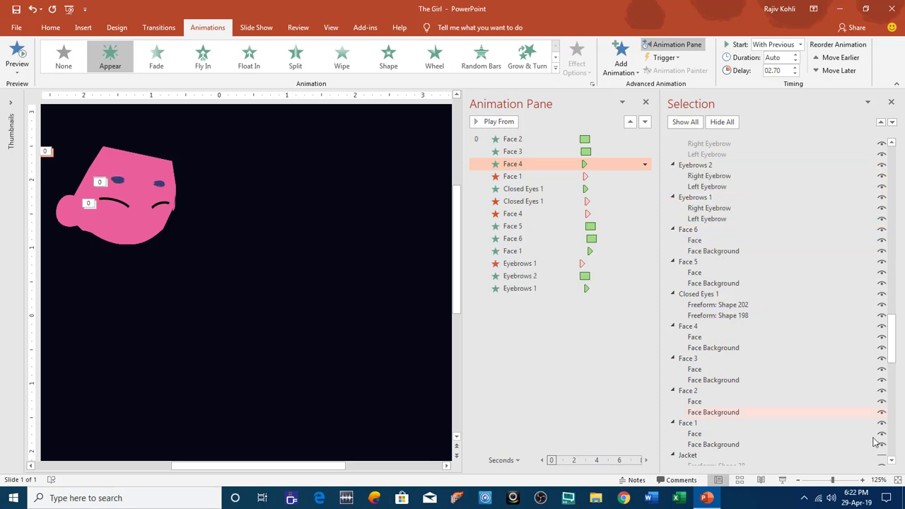
- Preview the slide show, and review the timing of the Face 2, Face 3 and Face 4 entrance animations
{"action": "left_click", "coordinate": [784, 481]}
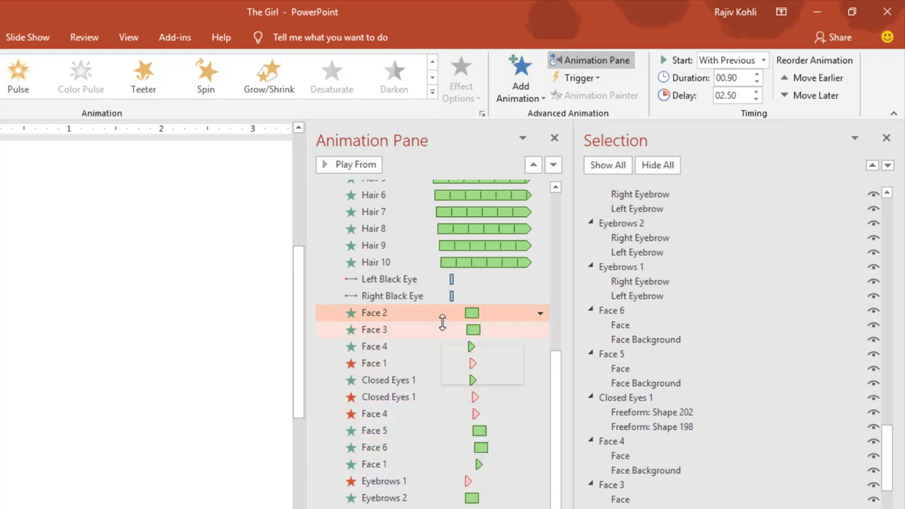
{"action": "left_click", "coordinate": [396, 331]}
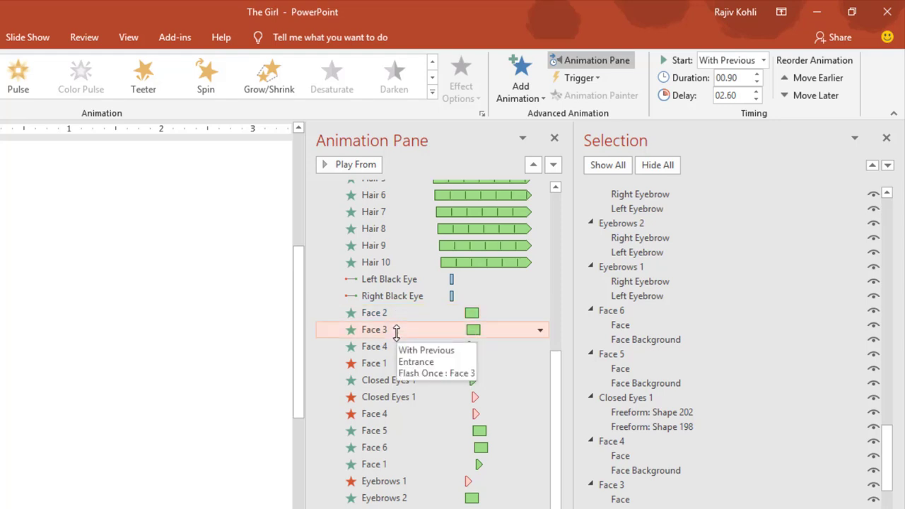
{"action": "left_click", "coordinate": [392, 347]}
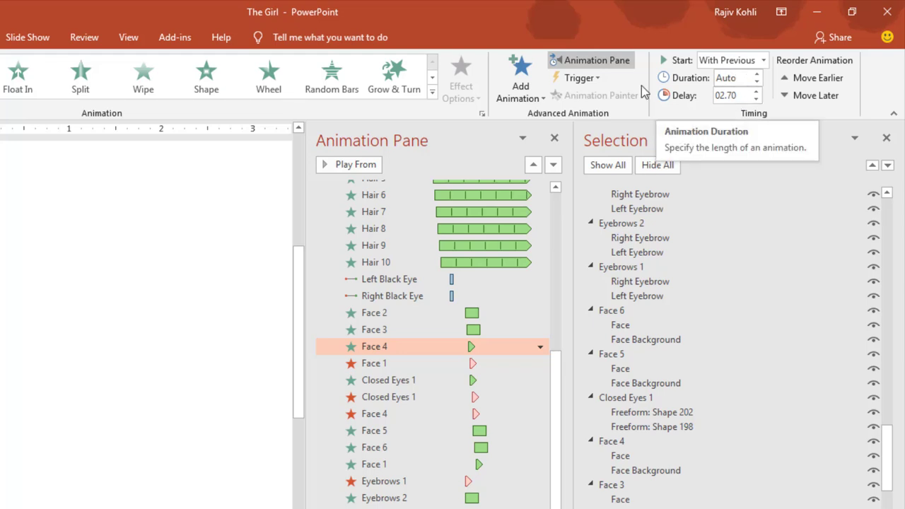
- Review the delay of the Face 1 exit, and compare the delays of the Closed Eyes 1 entrance and exit
{"action": "left_click", "coordinate": [450, 365]}
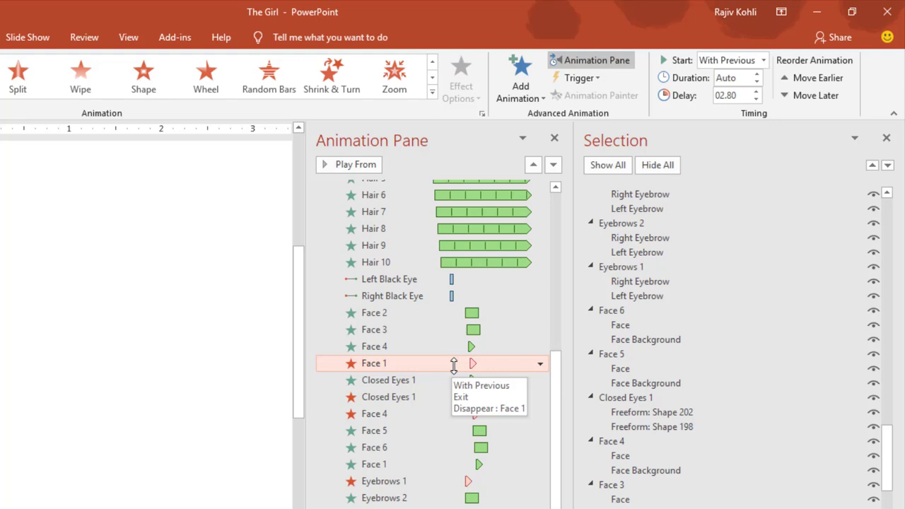
{"action": "left_click", "coordinate": [442, 385]}
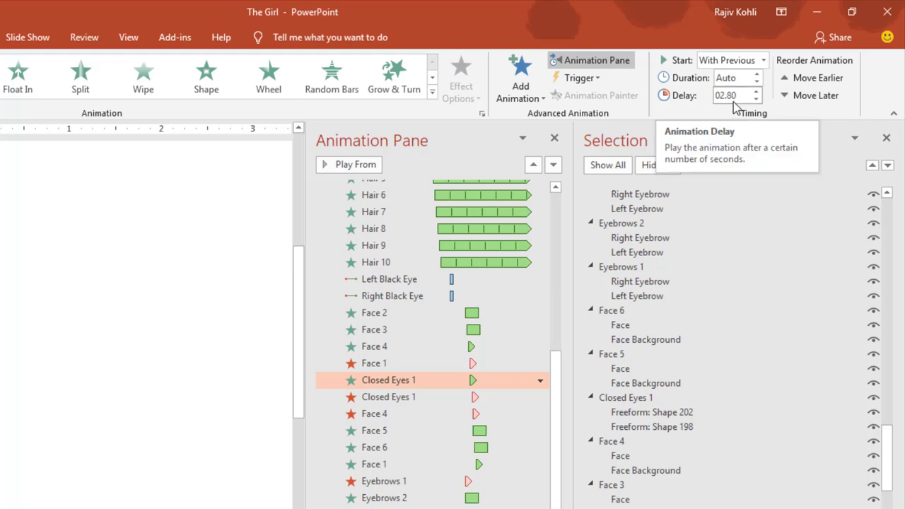
{"action": "left_click", "coordinate": [444, 397]}
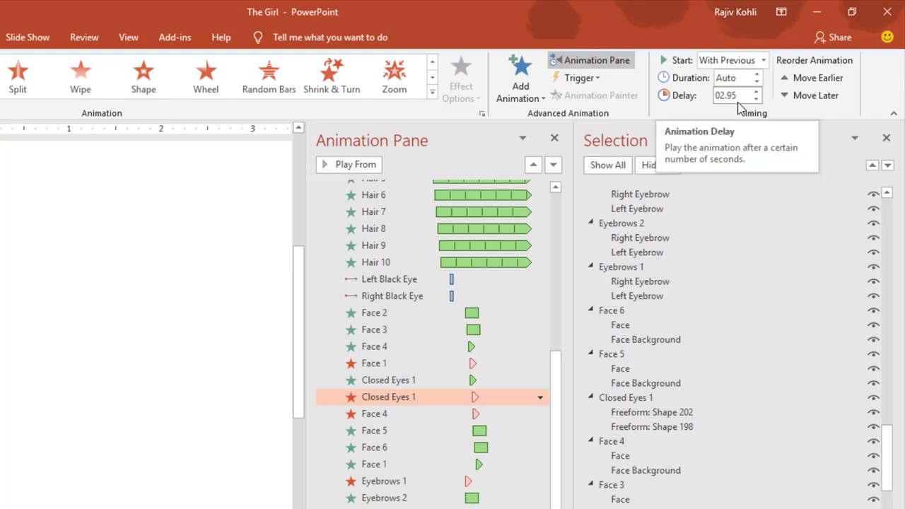
{"action": "left_click", "coordinate": [449, 380]}
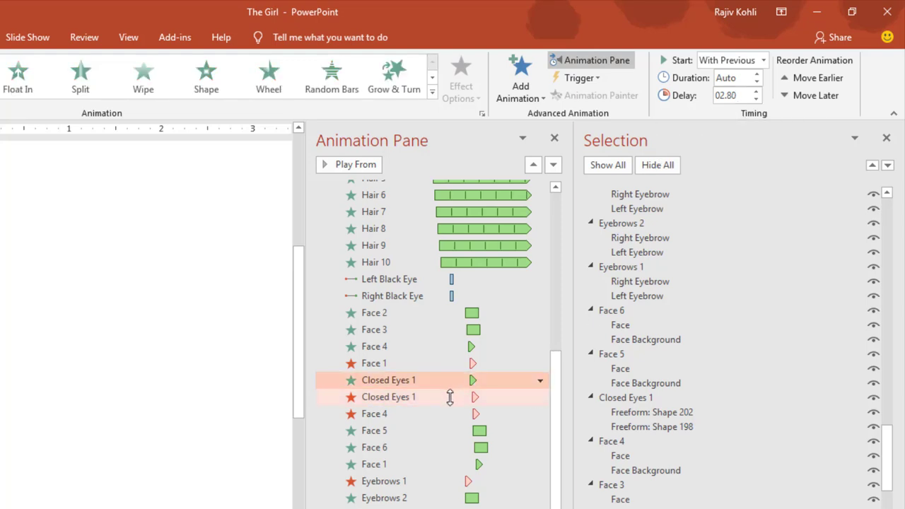
{"action": "left_click", "coordinate": [451, 396]}
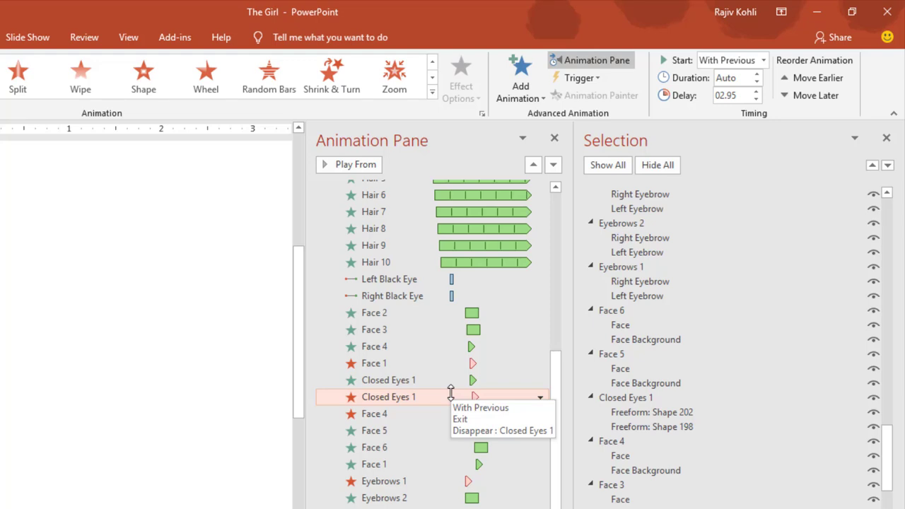
- Review the timing of the Face 4 exit and the Face 5, Face 6 and Face 1 entrances, and preview the slide show
{"action": "left_click", "coordinate": [446, 415]}
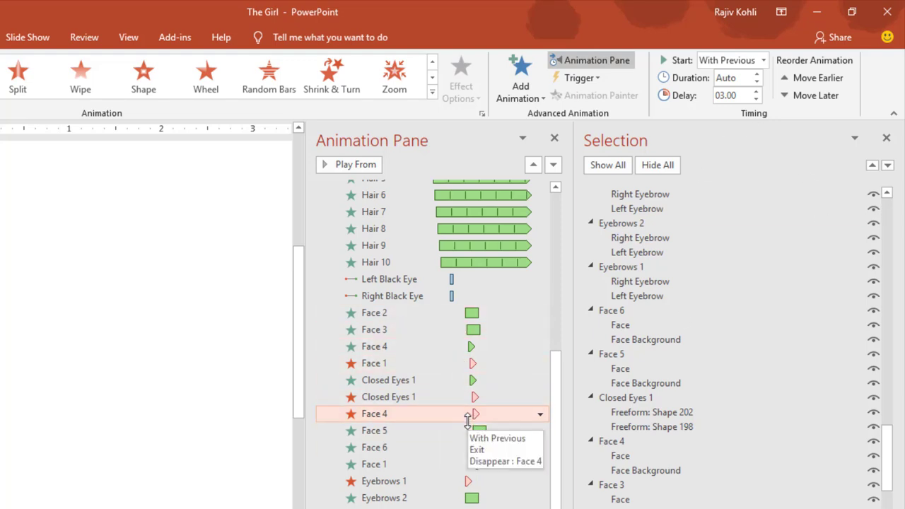
{"action": "left_click", "coordinate": [427, 432]}
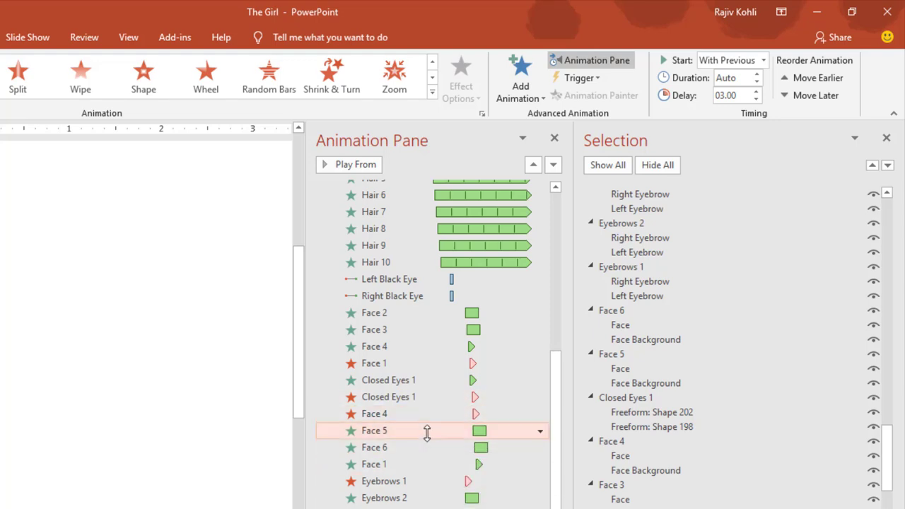
{"action": "left_click", "coordinate": [414, 449]}
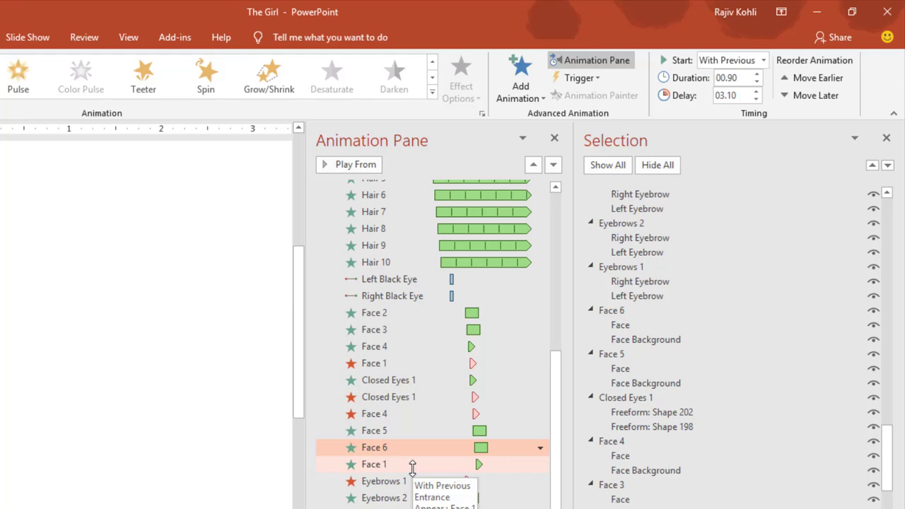
{"action": "left_click", "coordinate": [412, 466]}
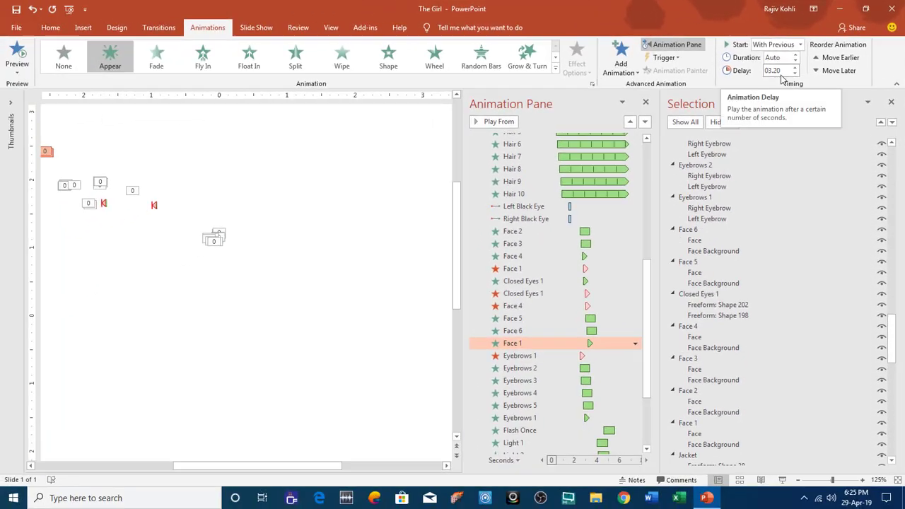
{"action": "left_click", "coordinate": [782, 480]}
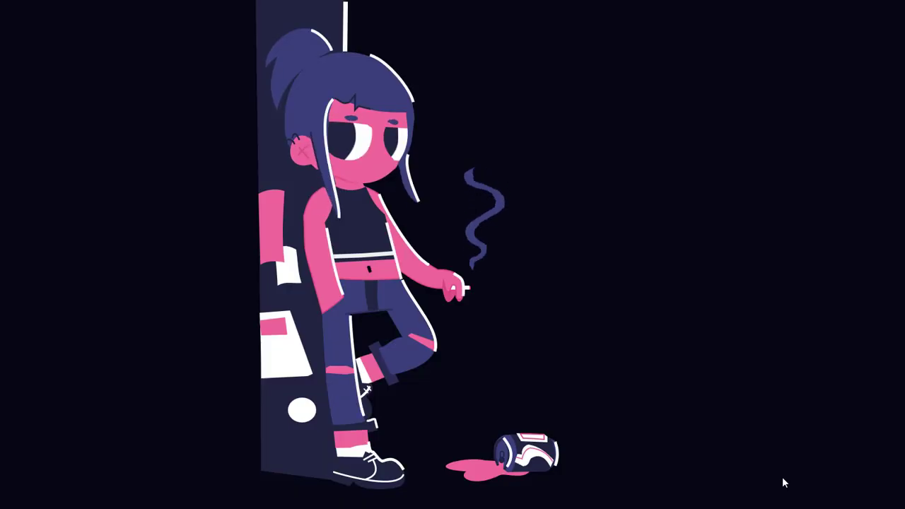